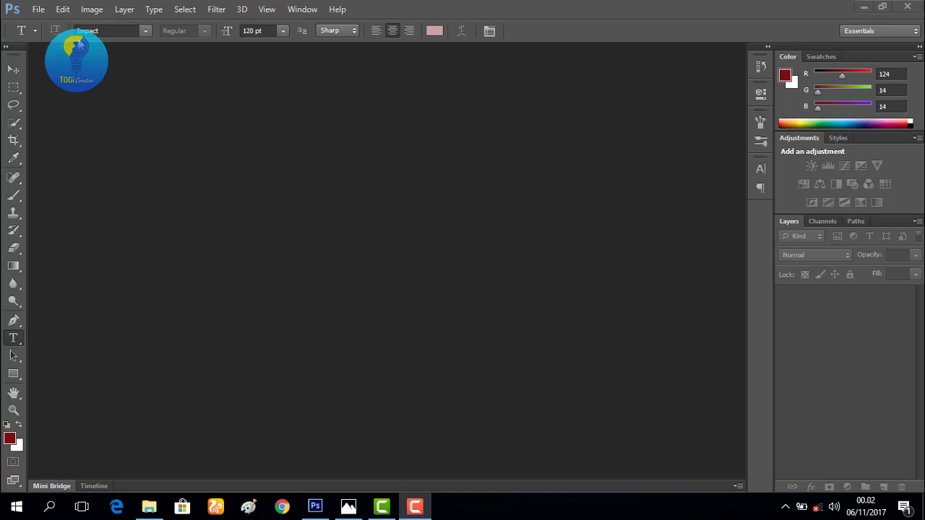
# Create a new 1000 x 768 pixel RGB document at 100 pixels/inch with a white background
pyautogui.click(40, 11)
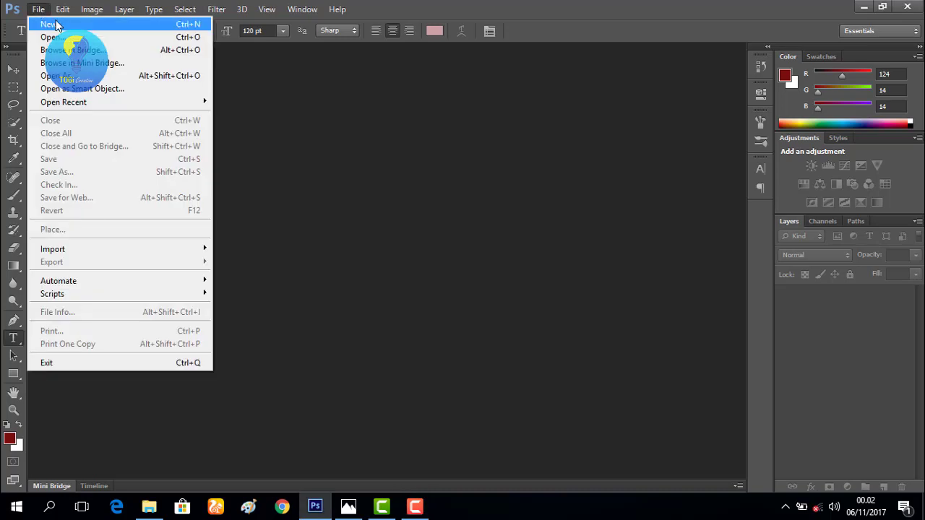
pyautogui.click(49, 24)
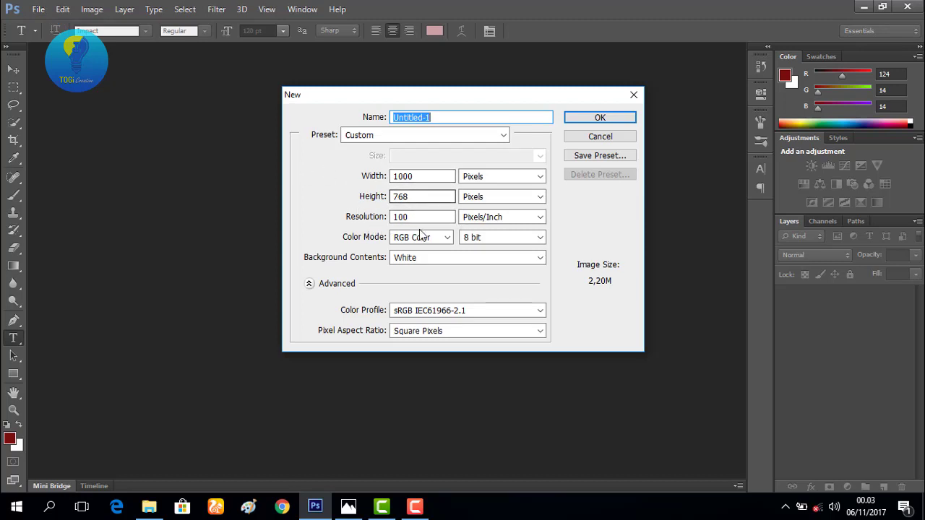
pyautogui.click(607, 118)
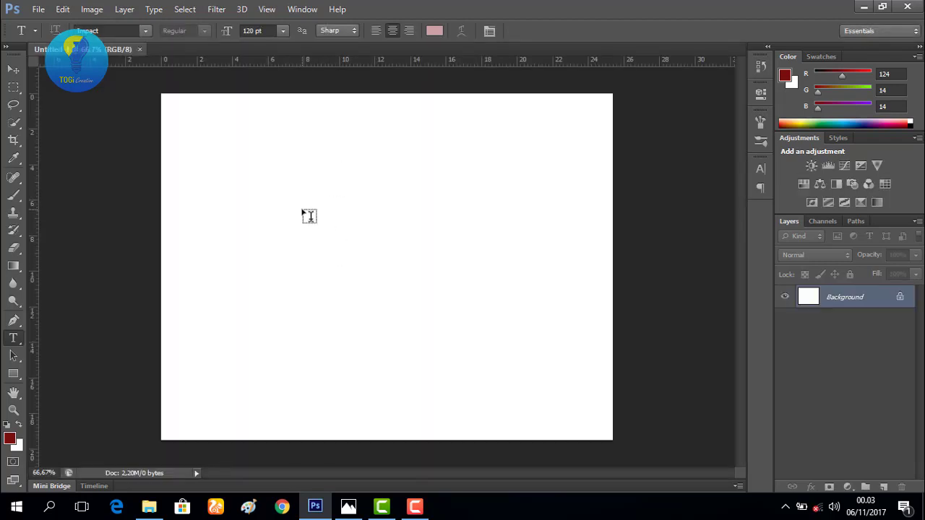
# Add the text TOGI to the canvas in 120 pt Impact
pyautogui.click(310, 216)
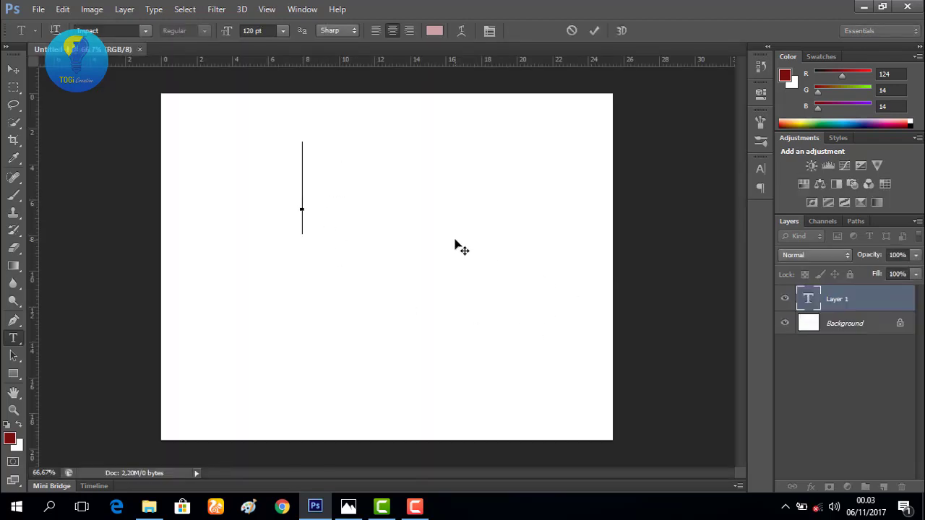
pyautogui.write('TO')
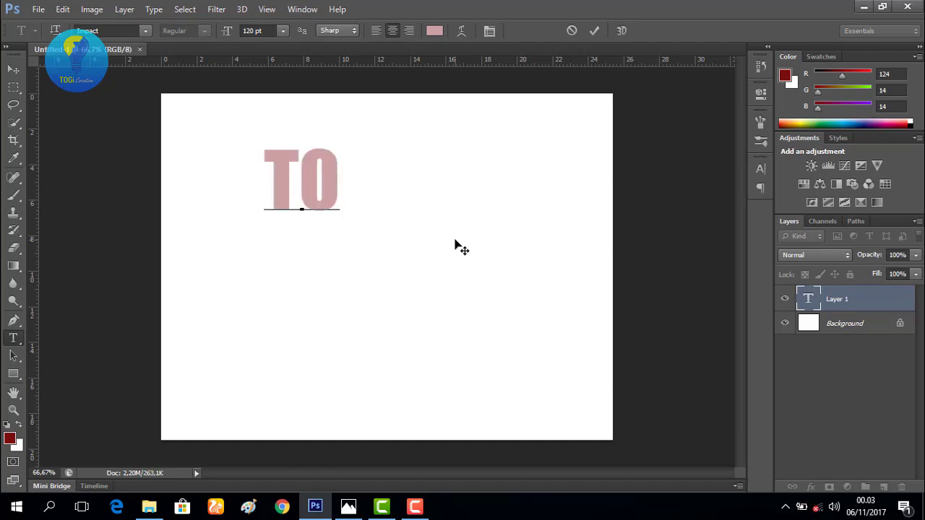
pyautogui.write('GI')
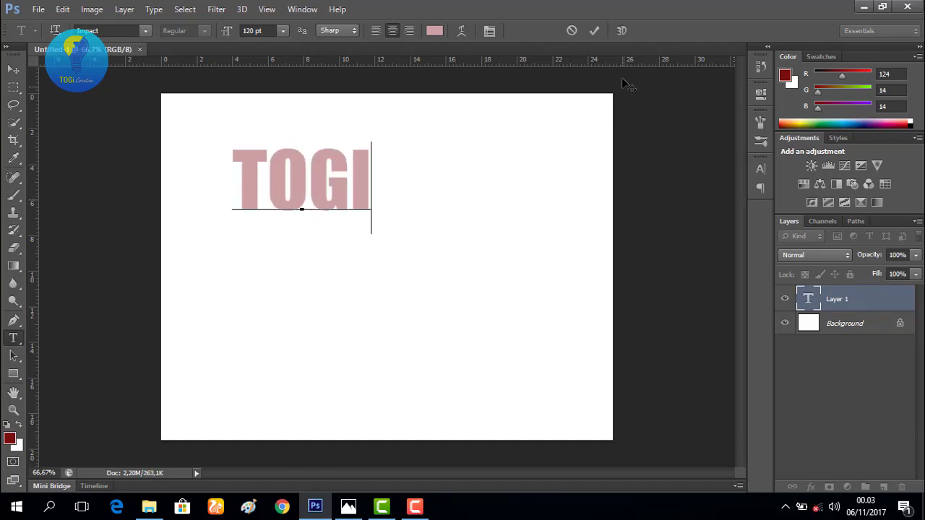
pyautogui.click(599, 34)
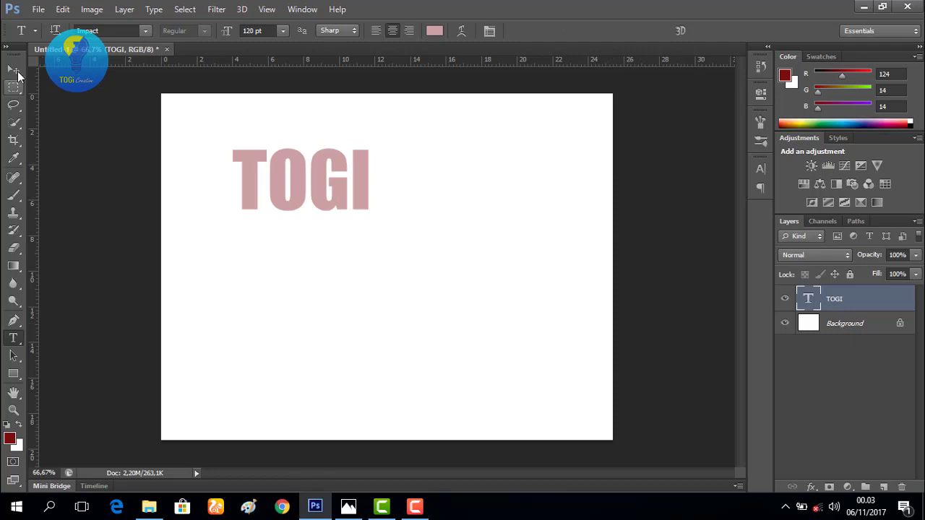
# Center the TOGI text horizontally and vertically on the canvas, then clear the selection
pyautogui.click(14, 69)
pyautogui.hotkey('ctrl', 'a')
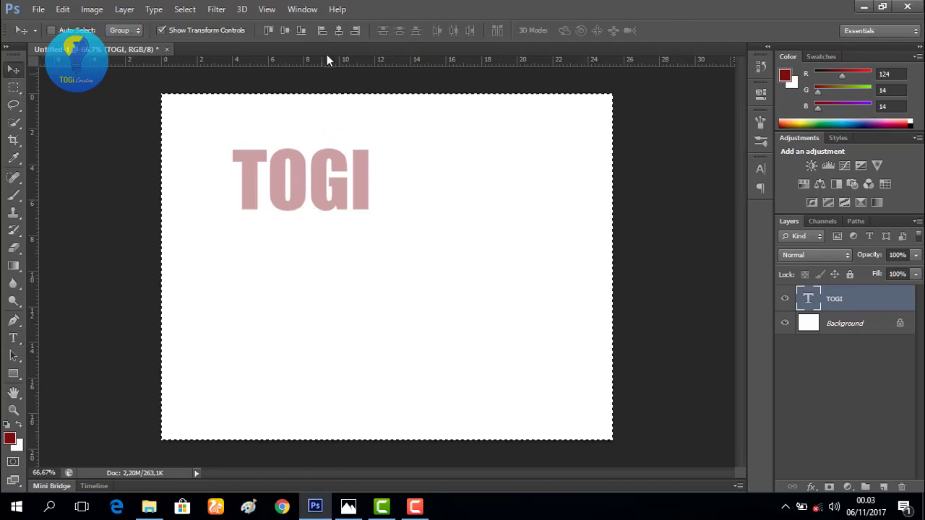
pyautogui.click(338, 31)
pyautogui.click(285, 30)
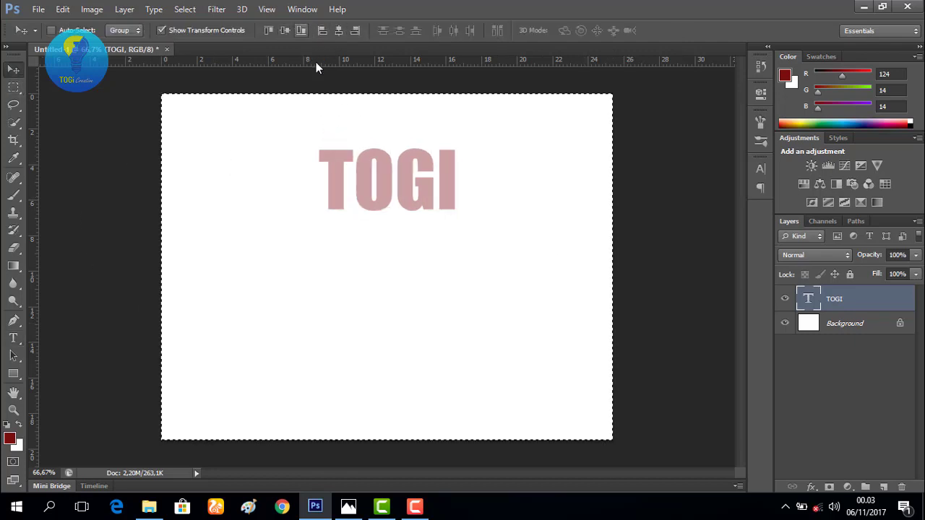
pyautogui.hotkey('ctrl', 'd')
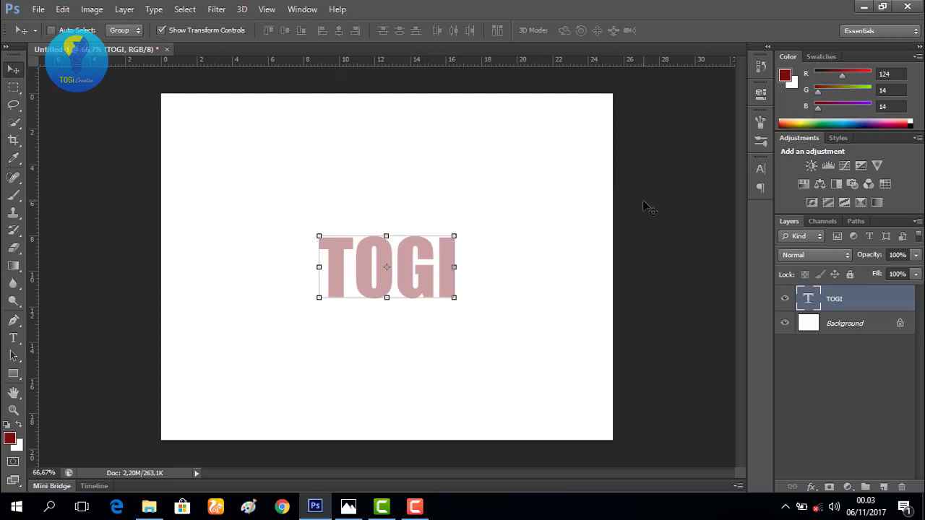
# Scale the TOGI text up proportionally to about 206% with Free Transform
pyautogui.hotkey('ctrl', 't')
pyautogui.moveTo(460, 326); pyautogui.dragTo(523, 365)
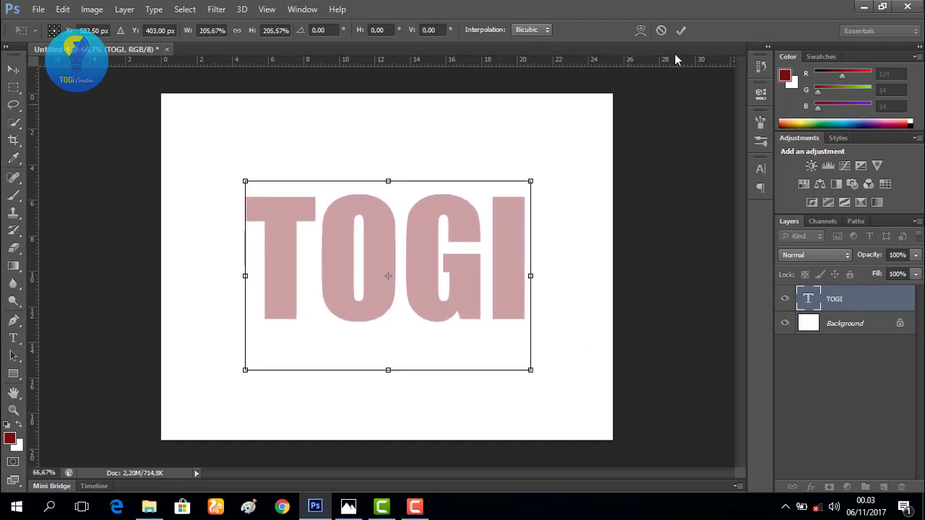
pyautogui.click(685, 29)
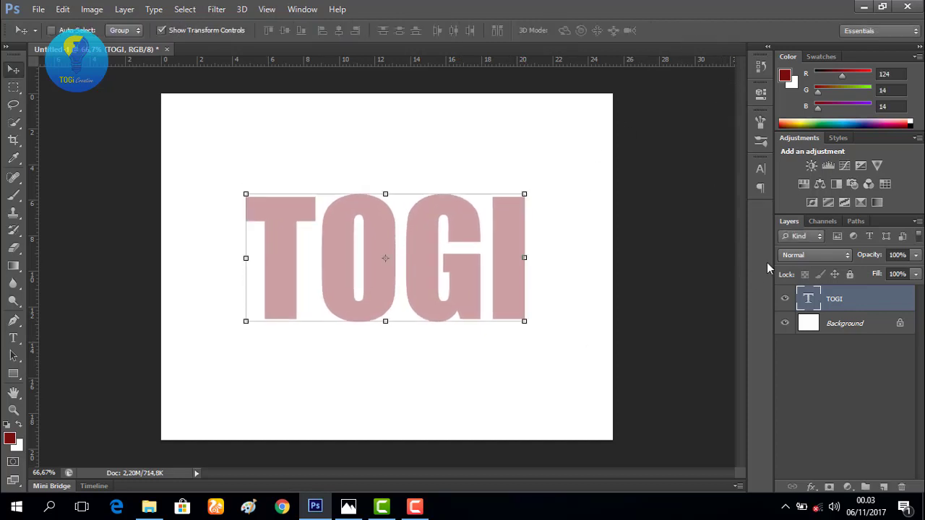
# Change the TOGI text color to black, hex 000000
pyautogui.press('t')
pyautogui.click(433, 29)
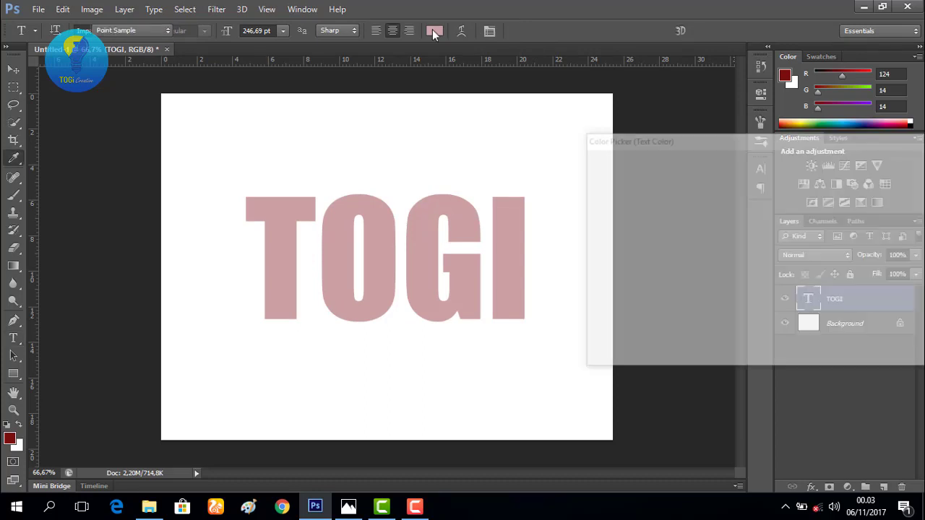
pyautogui.doubleClick(855, 360)
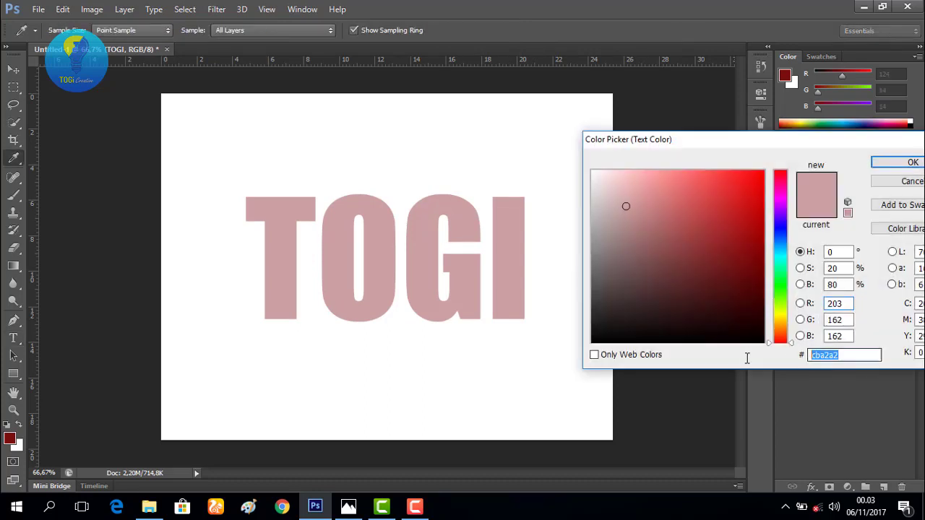
pyautogui.write('00000000')
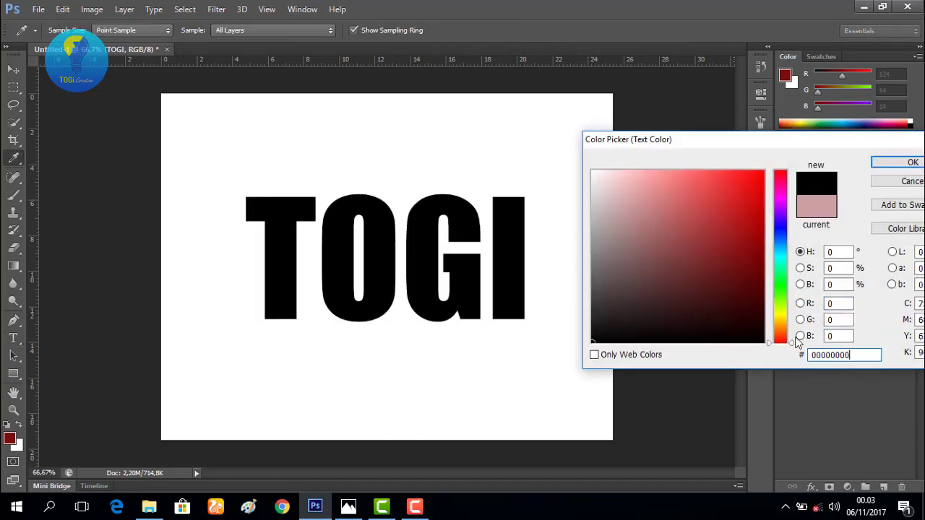
pyautogui.click(912, 163)
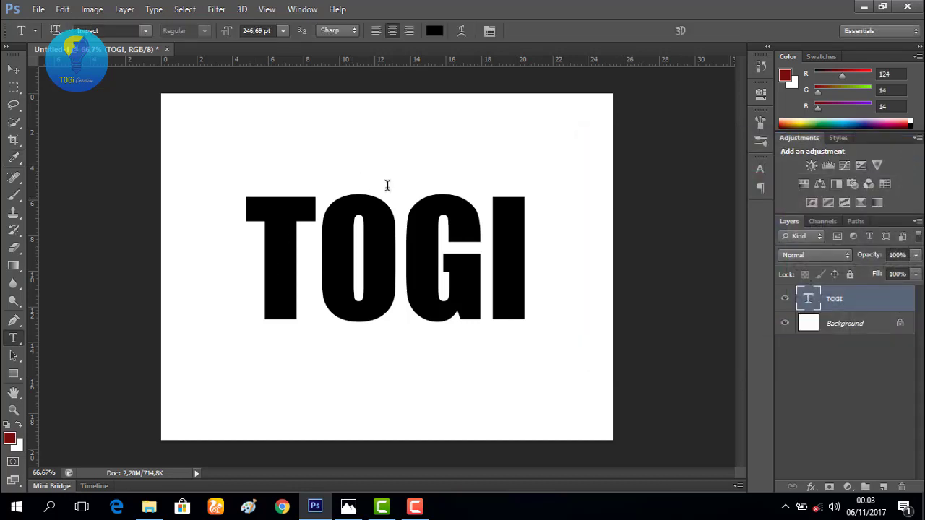
# Create a new layer named LONG and place it beneath the TOGI text layer
pyautogui.click(129, 9)
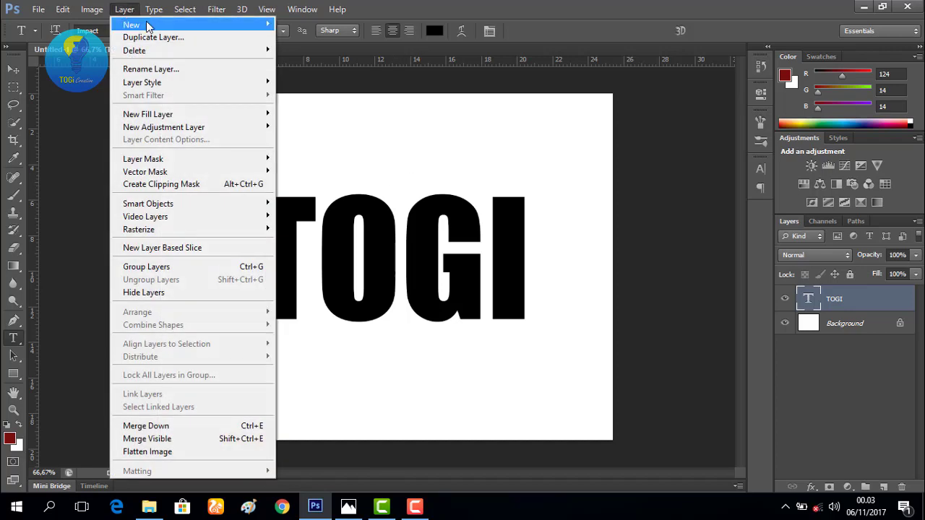
pyautogui.moveTo(146, 26)
pyautogui.click(306, 27)
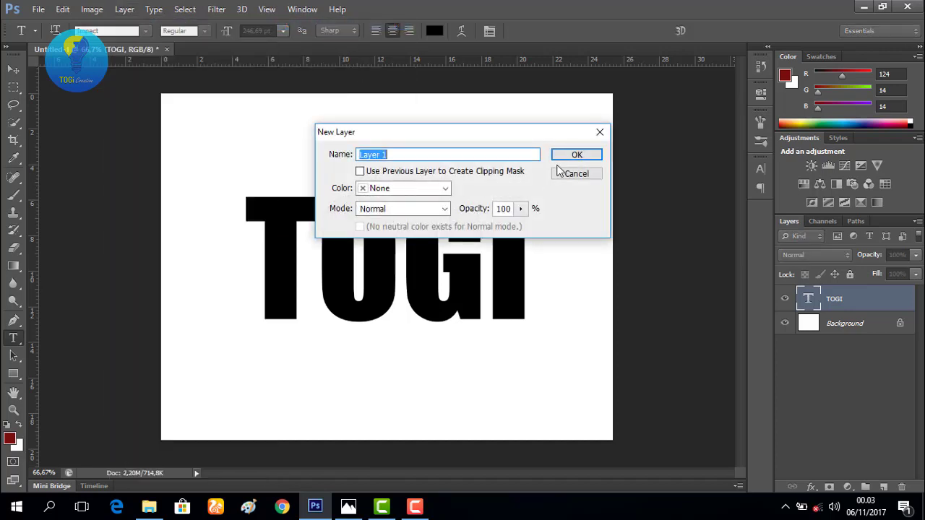
pyautogui.write('LONG')
pyautogui.press('Return')
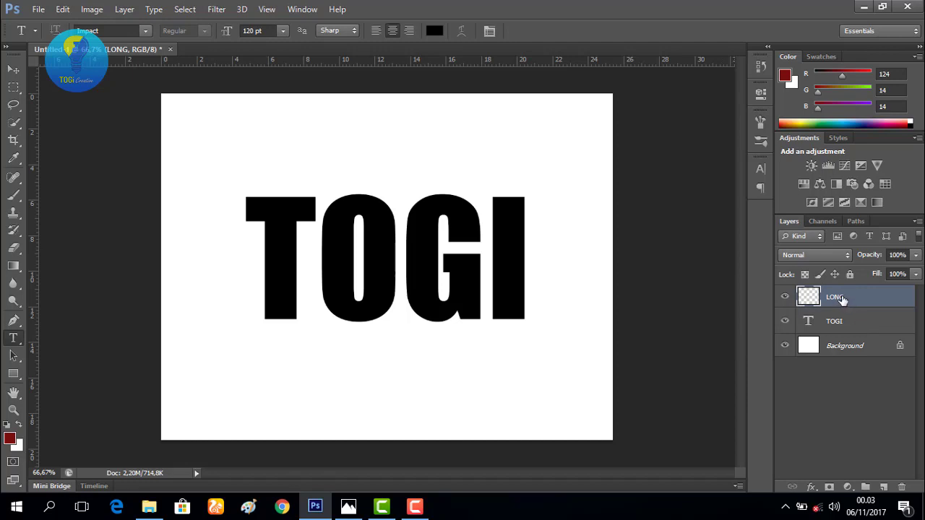
pyautogui.moveTo(843, 299); pyautogui.dragTo(846, 326)
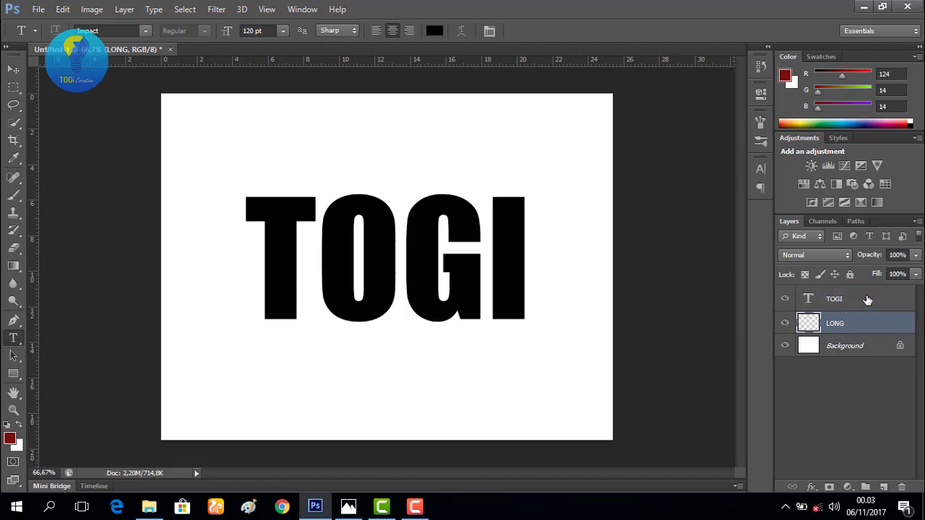
# Define a brush preset from the TOGI text layer, keeping the suggested name Sampled Brush 5
pyautogui.click(868, 300)
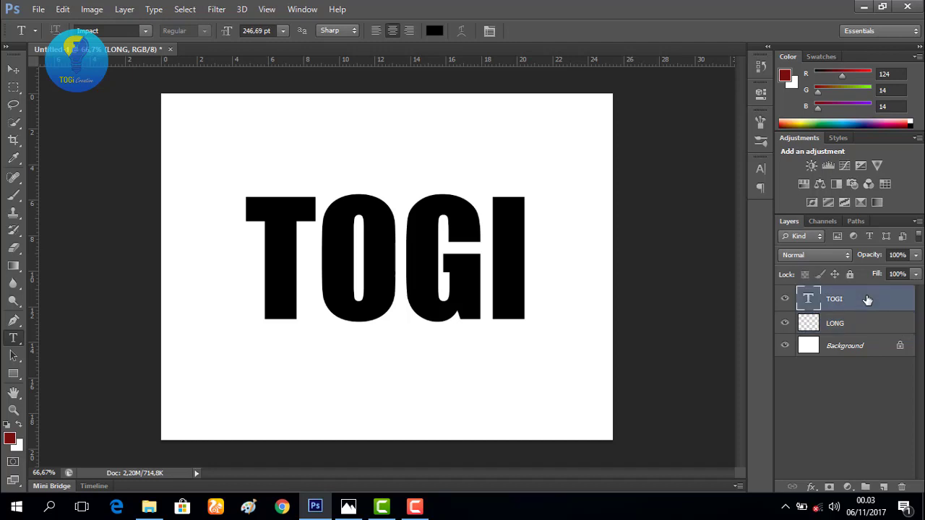
pyautogui.click(64, 9)
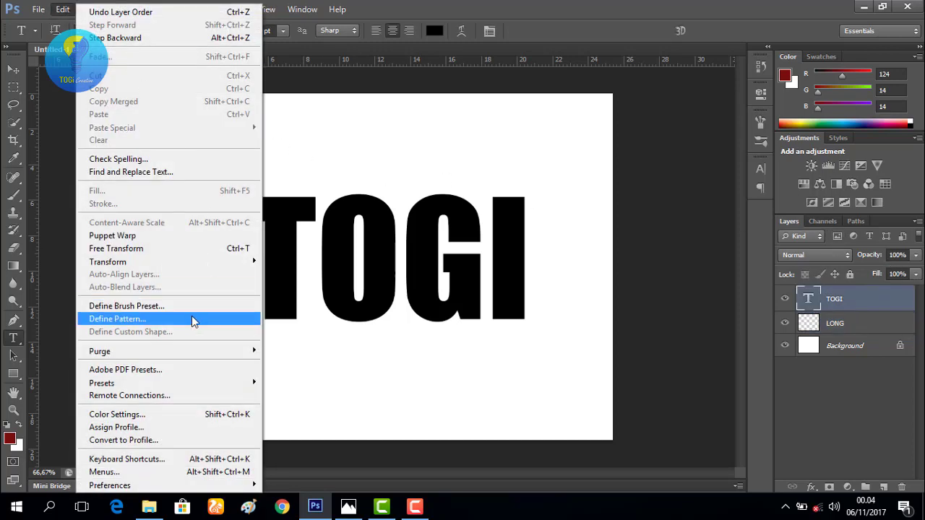
pyautogui.click(152, 307)
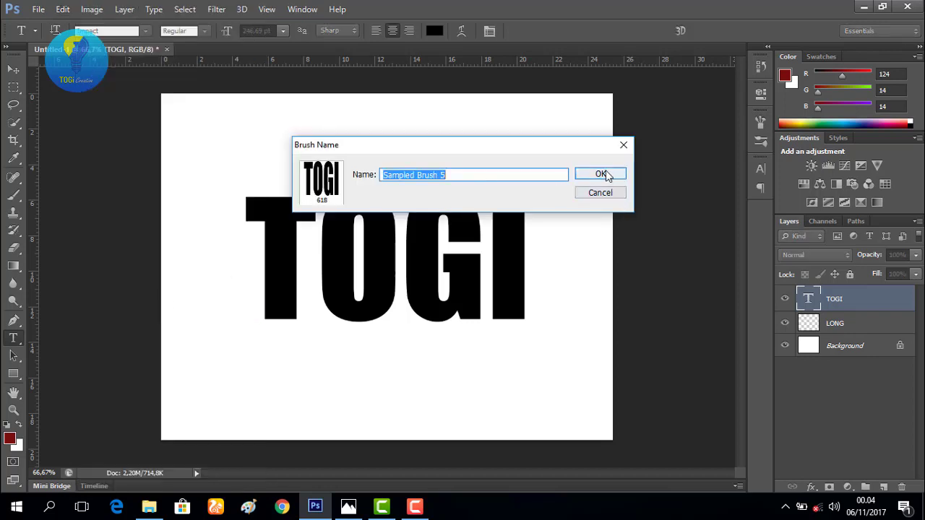
pyautogui.click(603, 175)
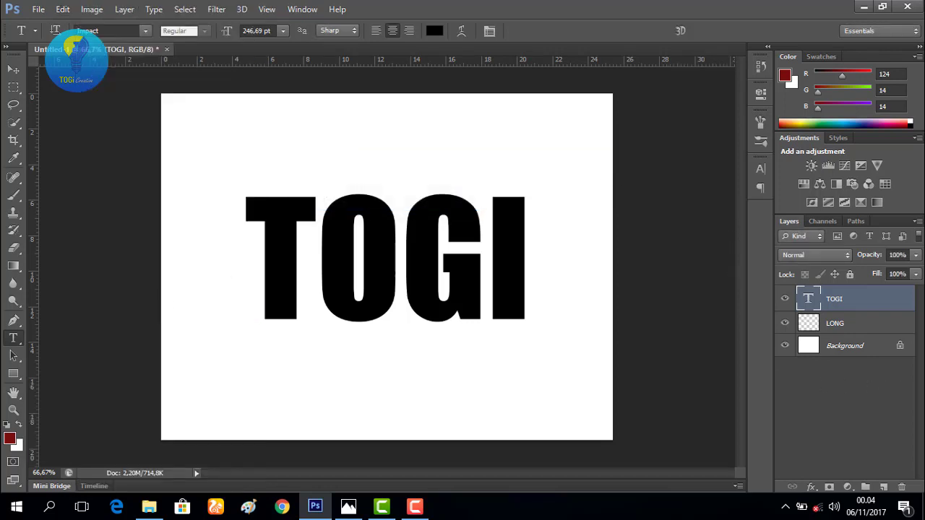
# With the LONG layer active, place a vertical and a horizontal guide crossing at the canvas center
pyautogui.click(864, 323)
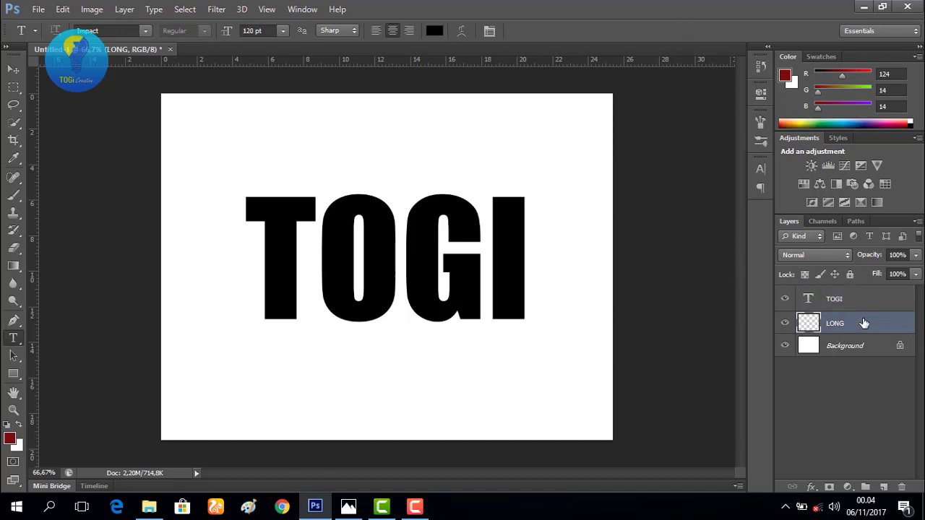
pyautogui.click(13, 320)
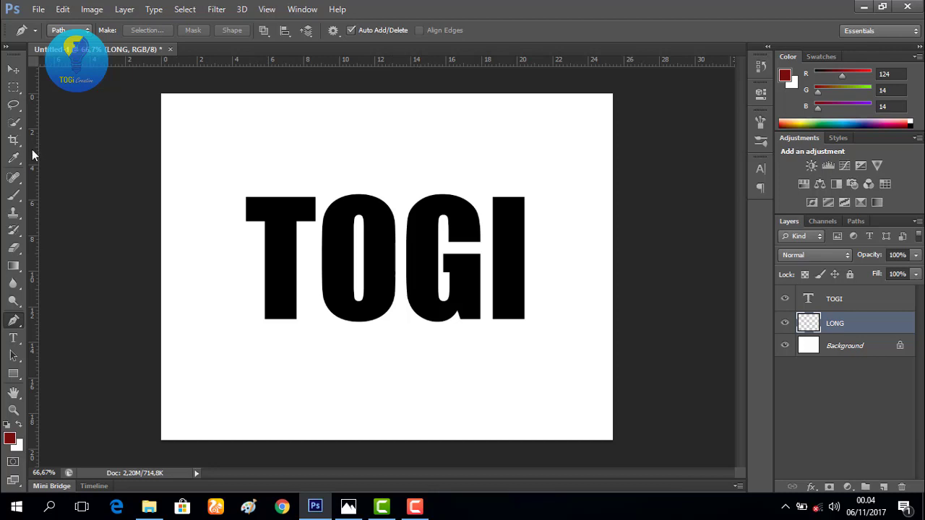
pyautogui.moveTo(32, 149); pyautogui.dragTo(387, 181)
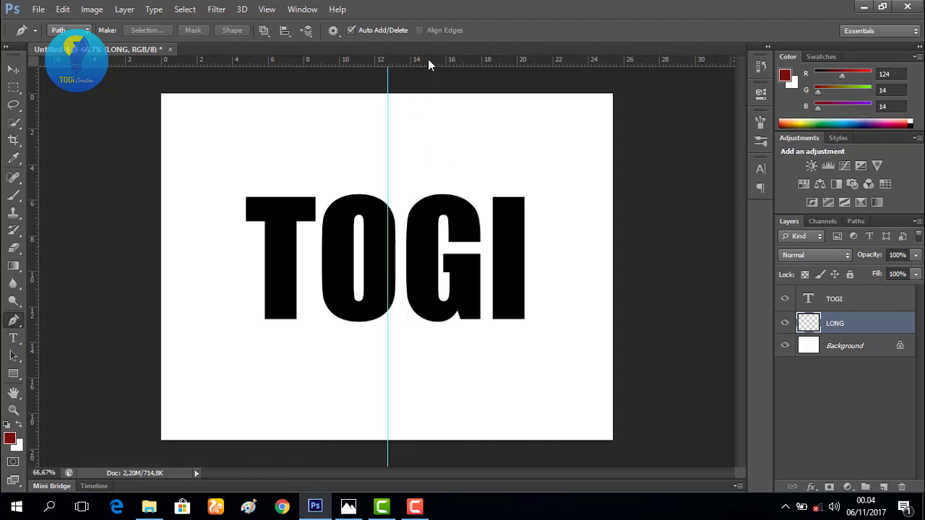
pyautogui.moveTo(428, 63); pyautogui.dragTo(427, 267)
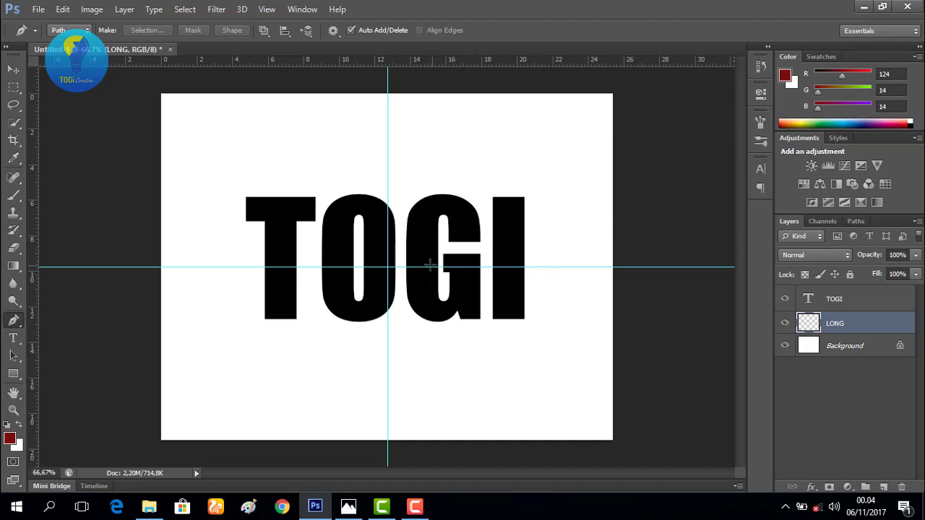
pyautogui.click(13, 69)
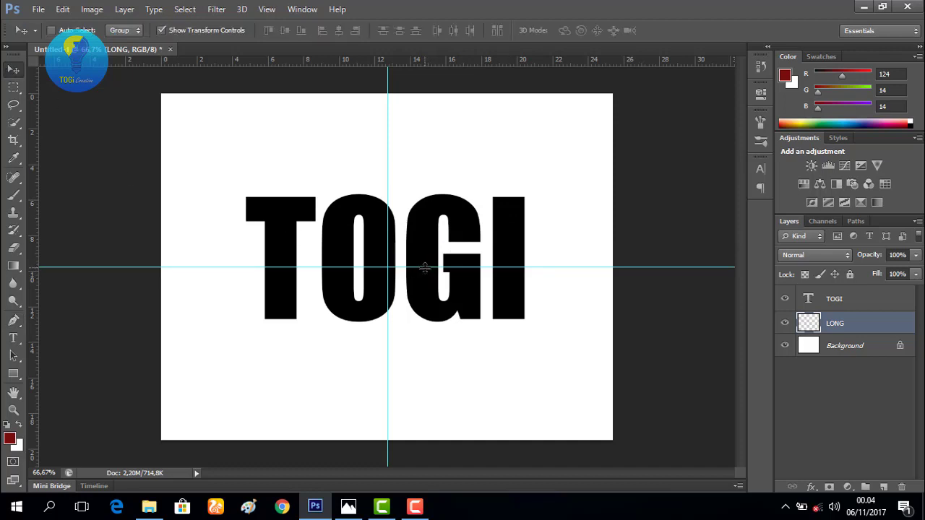
pyautogui.moveTo(425, 267)
pyautogui.mouseDown()
pyautogui.moveTo(420, 244)
pyautogui.moveTo(426, 310)
pyautogui.moveTo(415, 393)
pyautogui.moveTo(401, 260)
pyautogui.moveTo(409, 268)
pyautogui.mouseUp()
# Draw a straight Pen path from the guide intersection diagonally through and beyond the canvas's lower-right corner
pyautogui.click(14, 319)
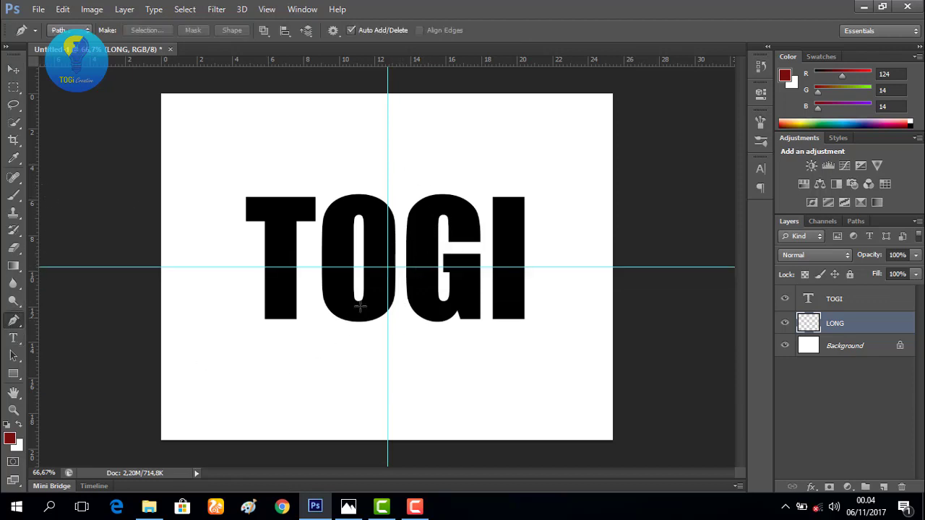
pyautogui.click(388, 267)
pyautogui.scroll(-3, 426, 291)
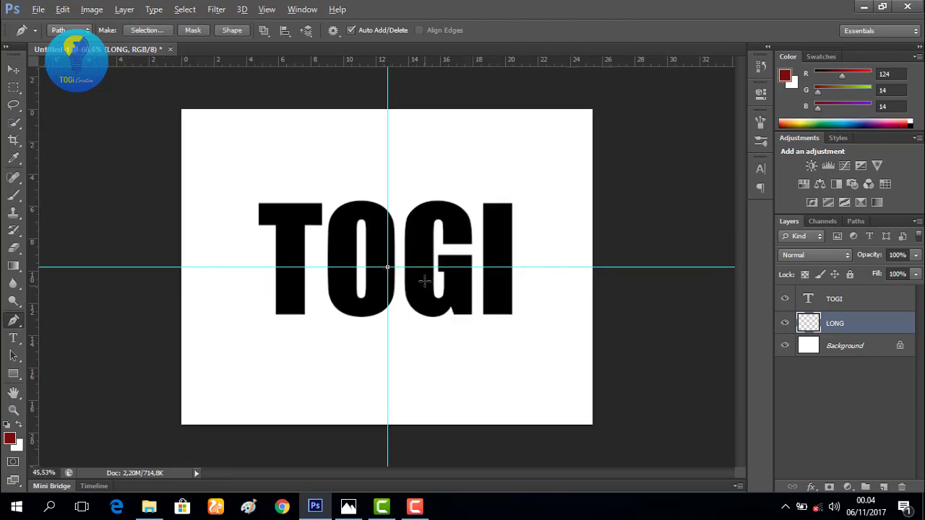
pyautogui.click(600, 413)
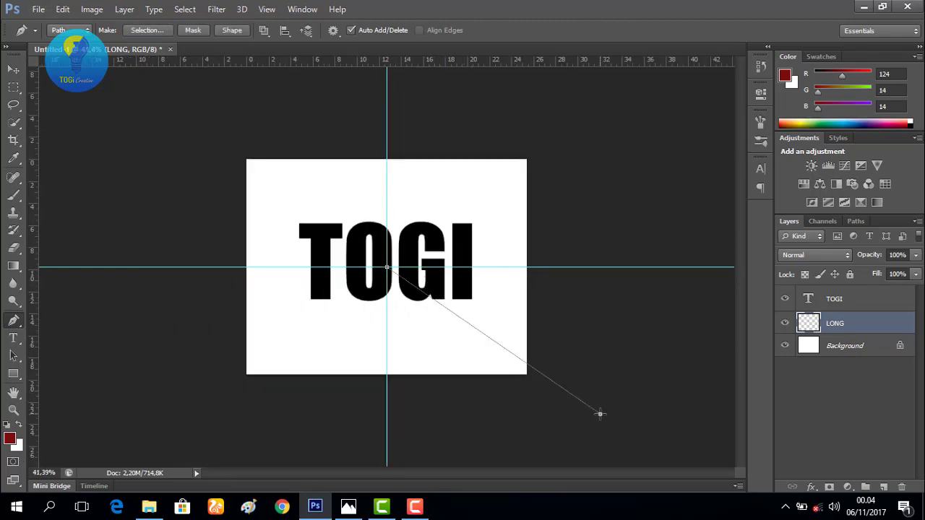
pyautogui.hotkey('ctrl', 'z')
pyautogui.click(608, 435)
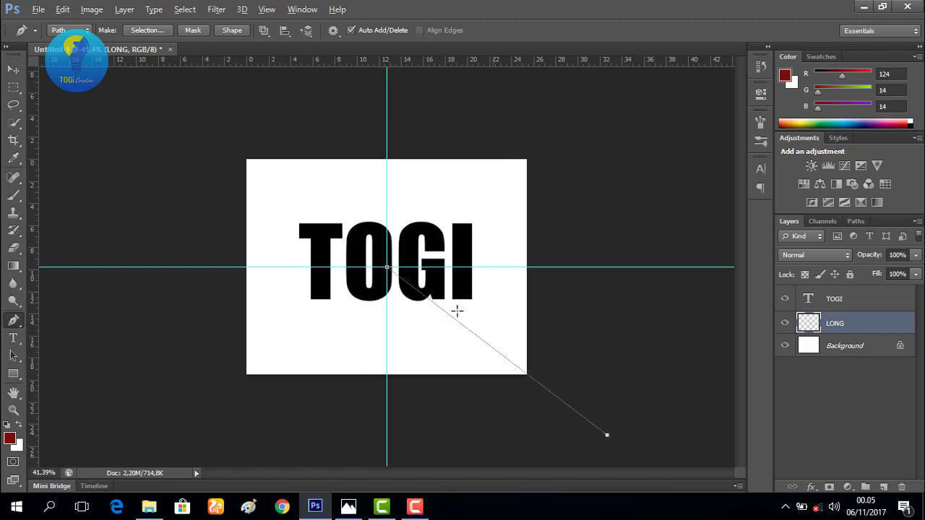
pyautogui.scroll(3, 457, 310)
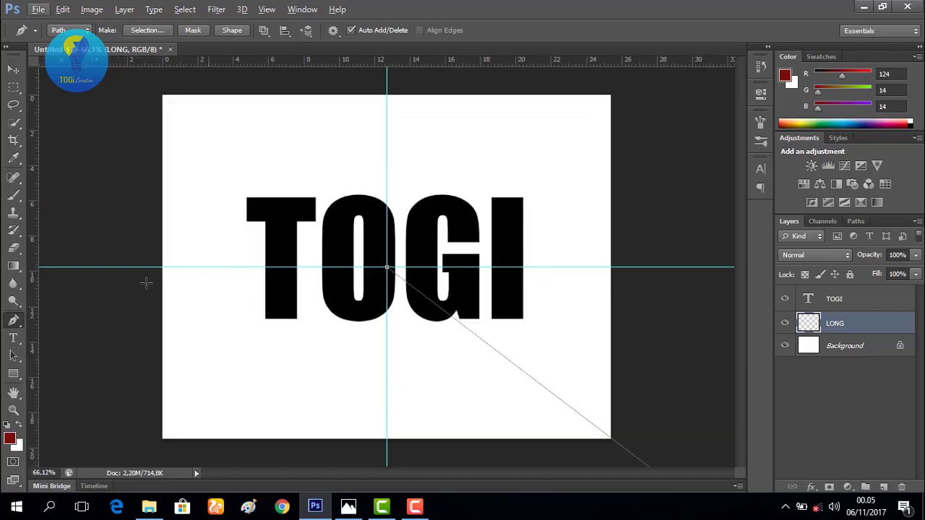
# Choose the 618 px TOGI tip for the Brush tool and set its spacing to 1%
pyautogui.click(13, 198)
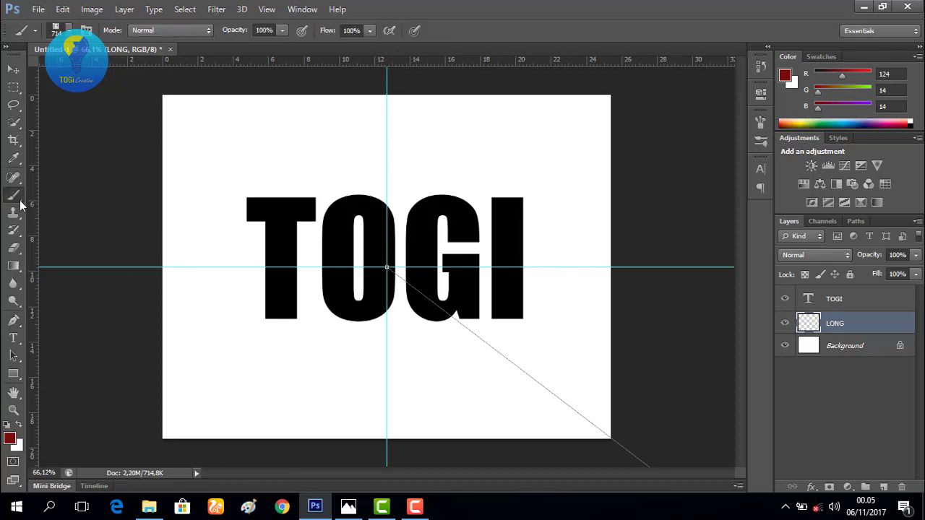
pyautogui.rightClick(391, 241)
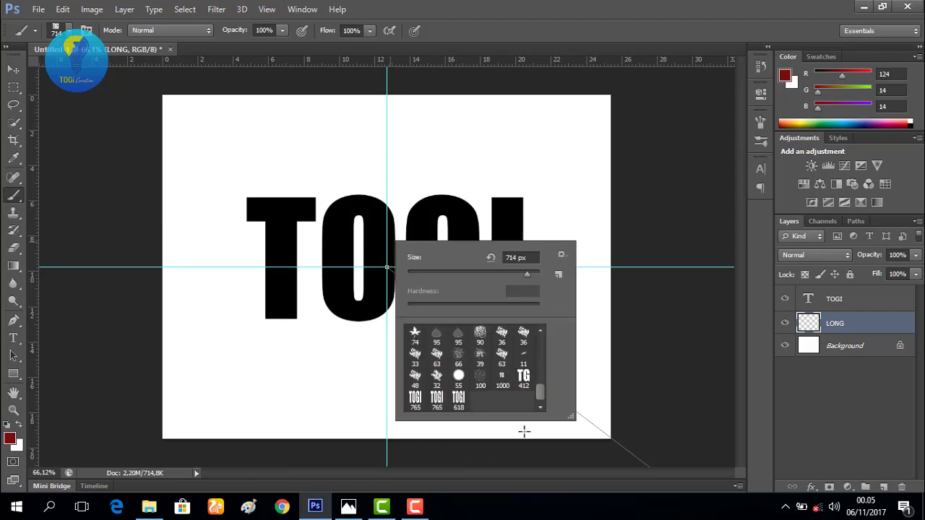
pyautogui.click(461, 403)
pyautogui.click(573, 10)
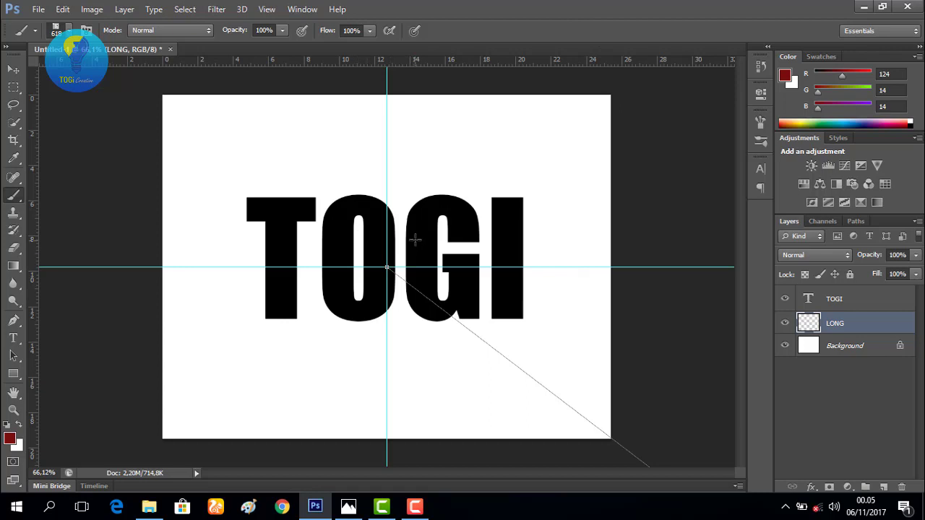
pyautogui.press('F5')
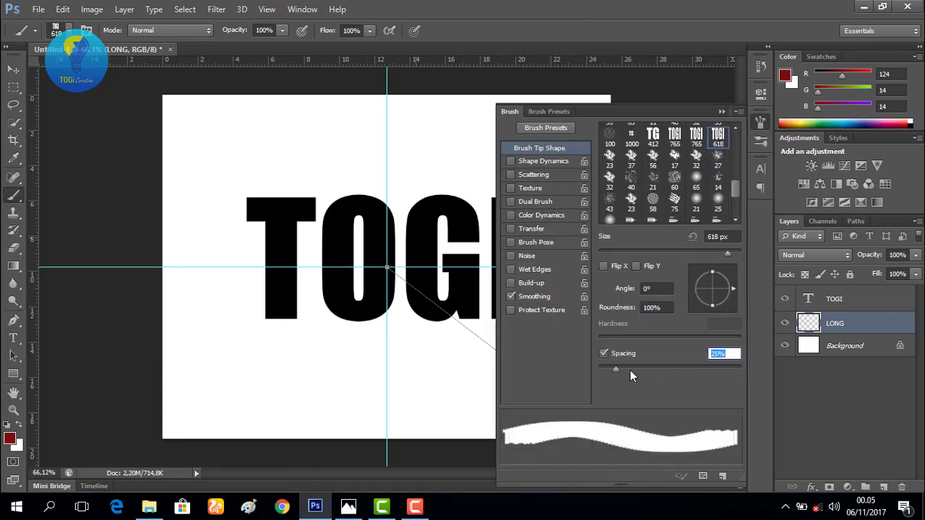
pyautogui.write('1')
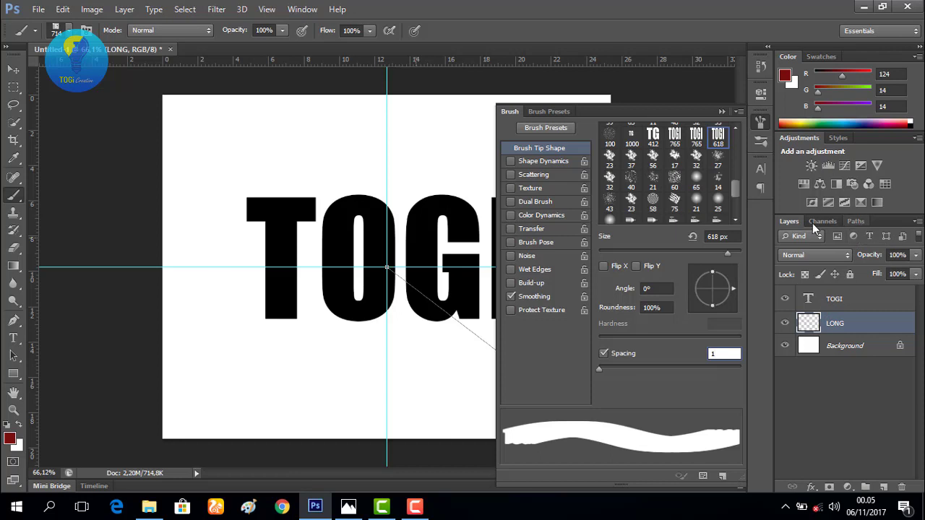
# Stroke the diagonal work path with the TOGI brush in dark red on the LONG layer, and close the brush settings
pyautogui.click(858, 221)
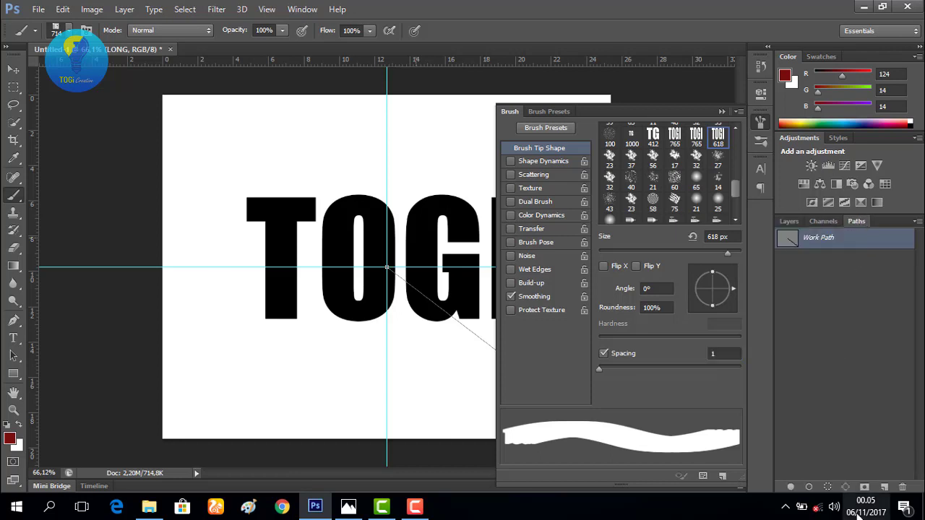
pyautogui.click(808, 490)
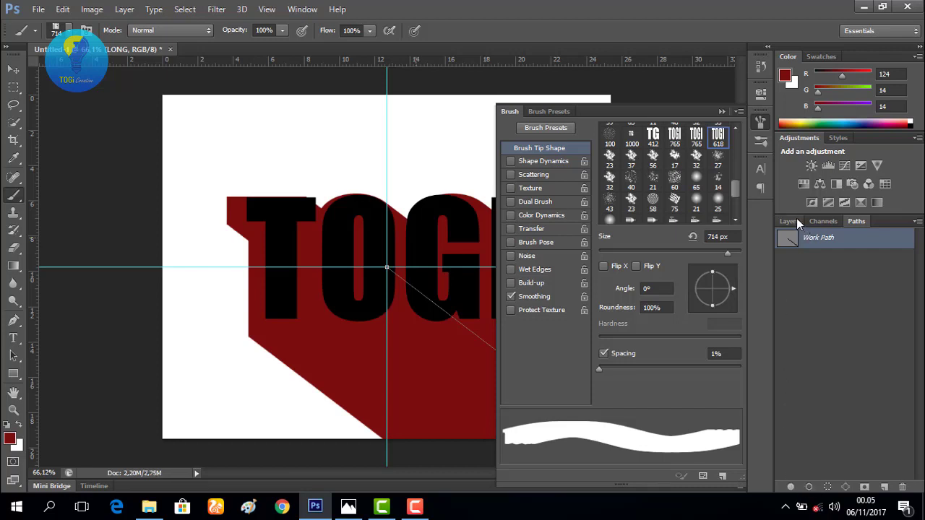
pyautogui.click(797, 221)
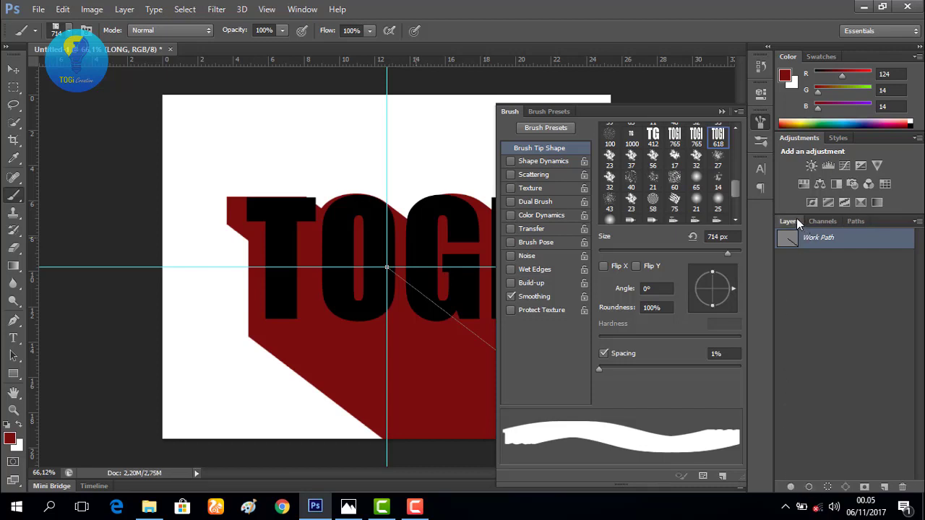
pyautogui.click(723, 112)
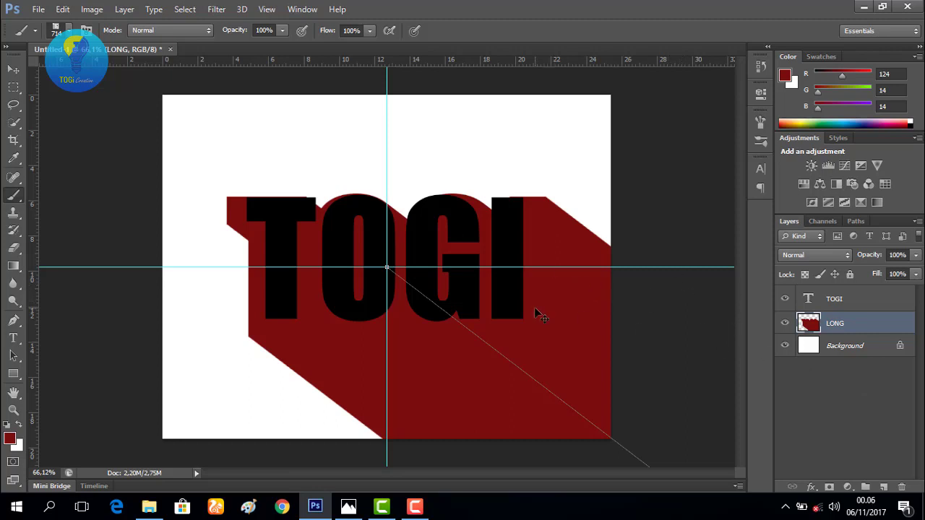
pyautogui.scroll(-2, 430, 294)
pyautogui.hotkey('ctrl', 't')
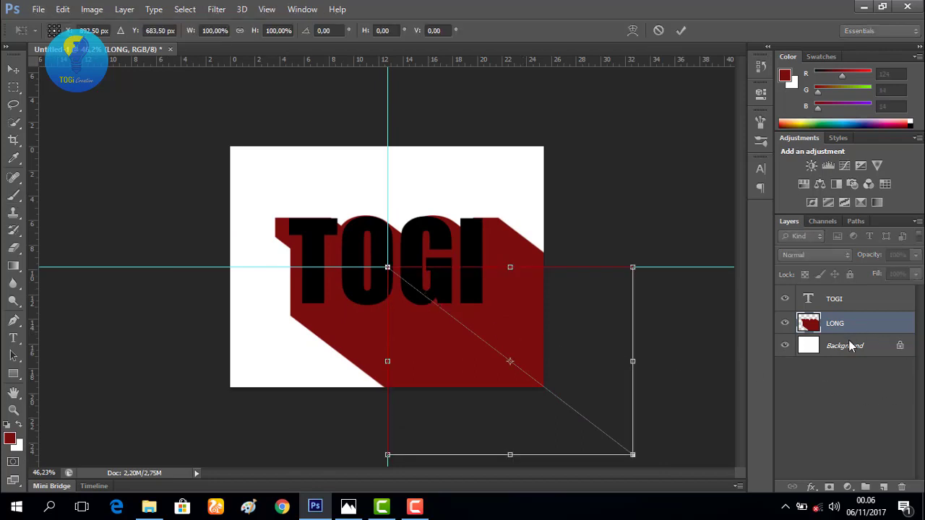
pyautogui.click(659, 31)
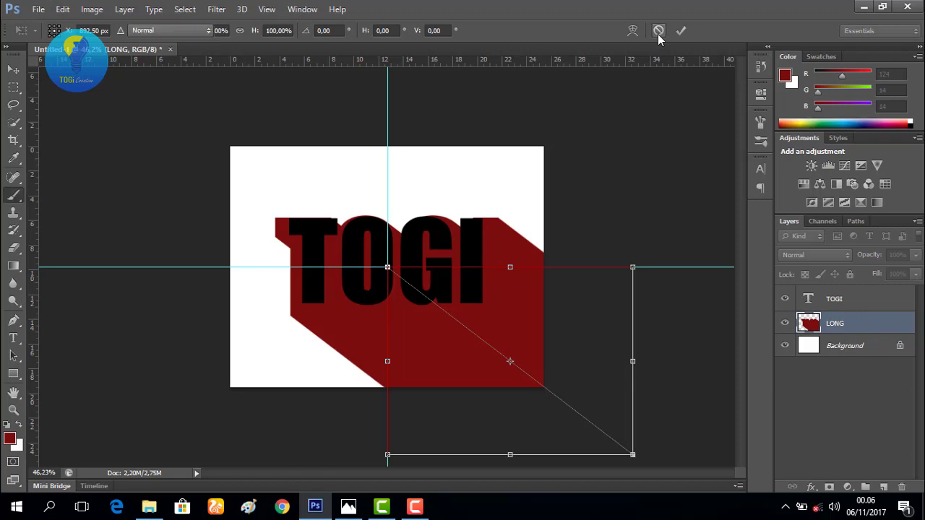
pyautogui.click(858, 300)
pyautogui.click(851, 324)
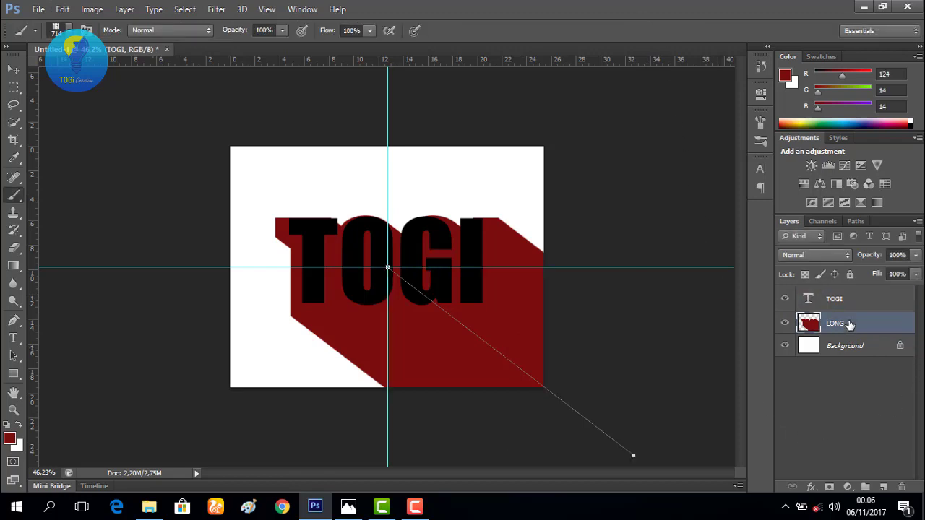
# Delete the diagonal work path and return to the layer list
pyautogui.click(858, 221)
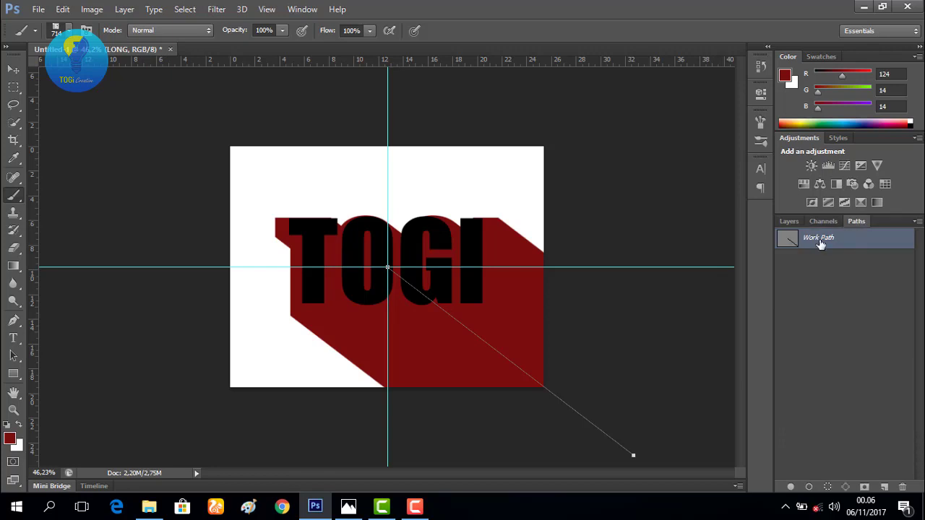
pyautogui.rightClick(813, 237)
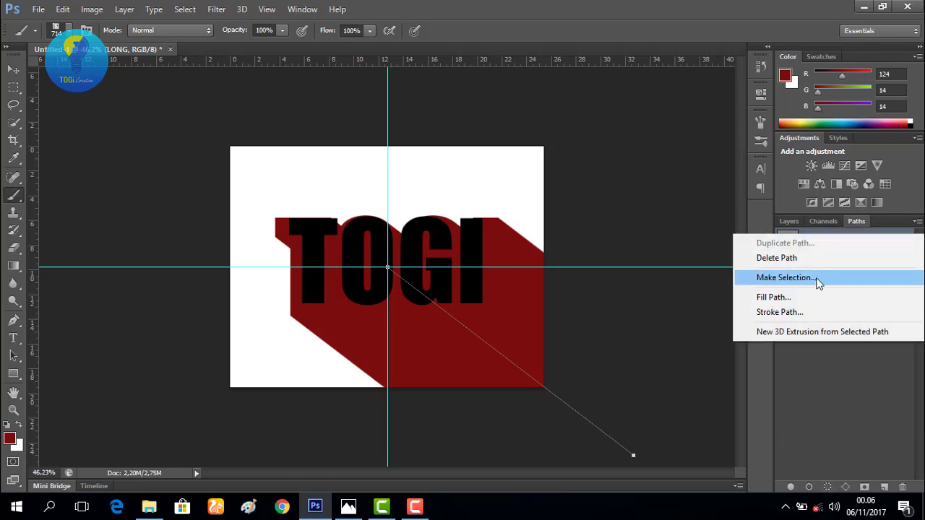
pyautogui.click(788, 260)
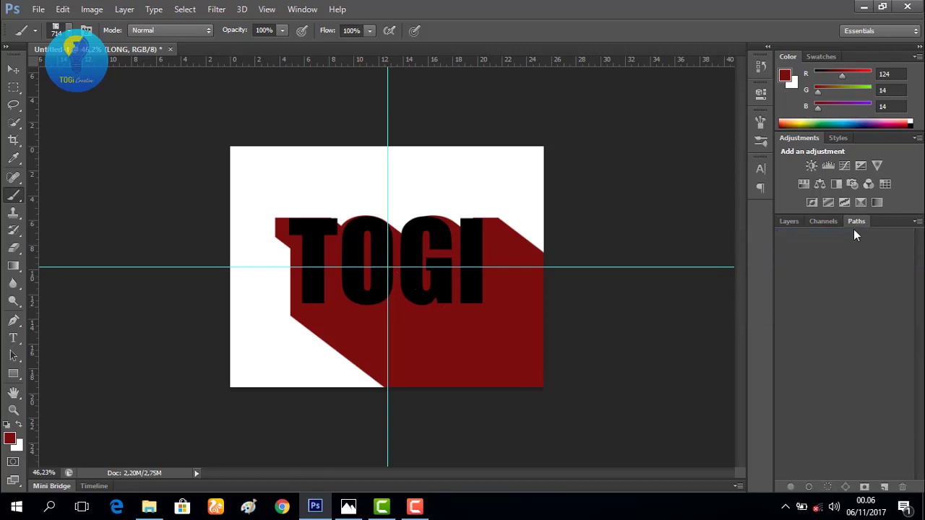
pyautogui.click(785, 225)
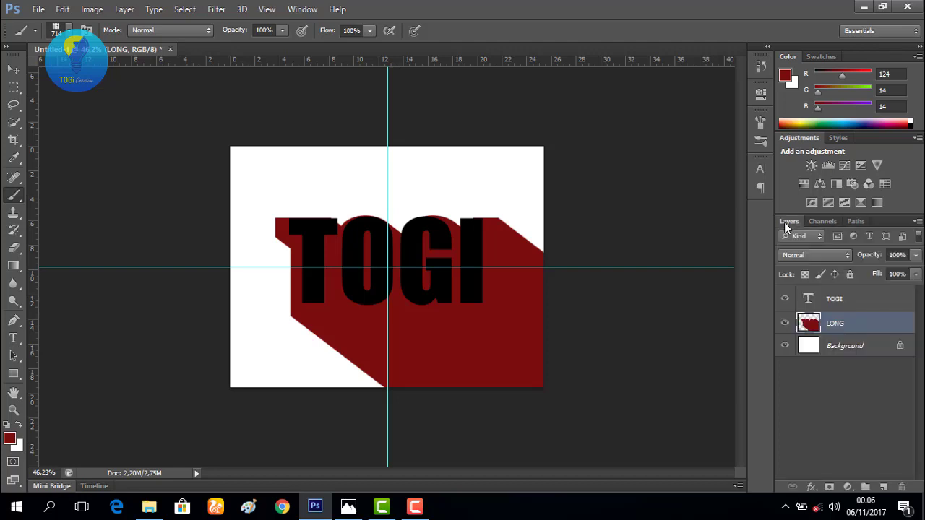
# Scale the LONG layer's red extrusion to 94.87% width from its left edge and 88.69% height from its bottom edge
pyautogui.scroll(5, 621, 318)
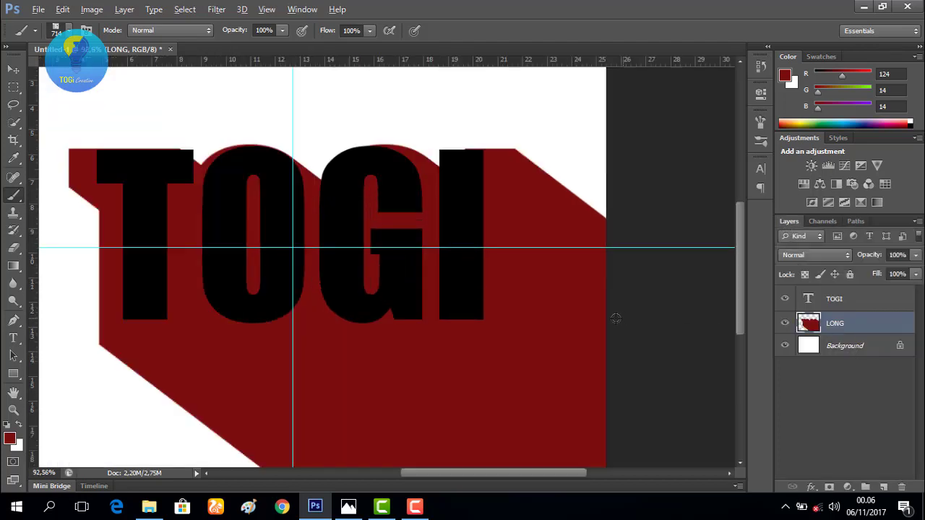
pyautogui.scroll(-2, 380, 379)
pyautogui.press('v')
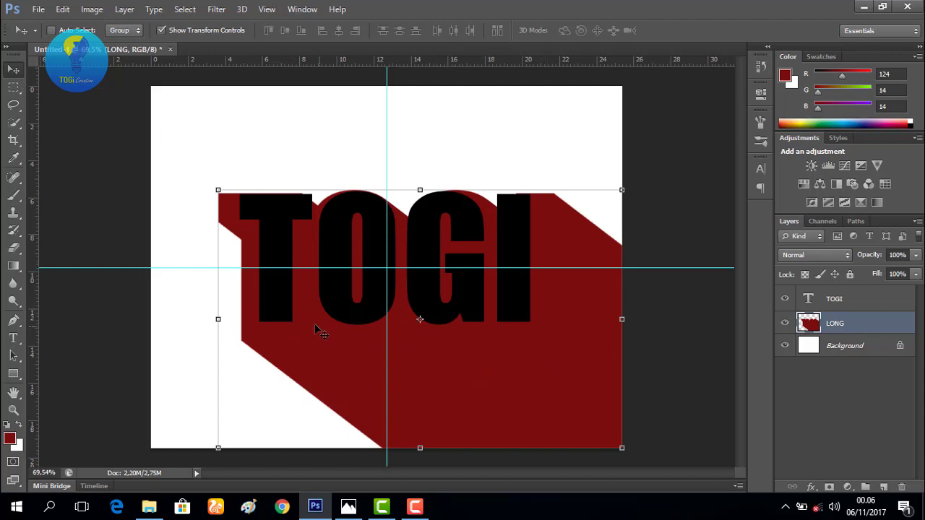
pyautogui.moveTo(218, 319); pyautogui.dragTo(236, 320)
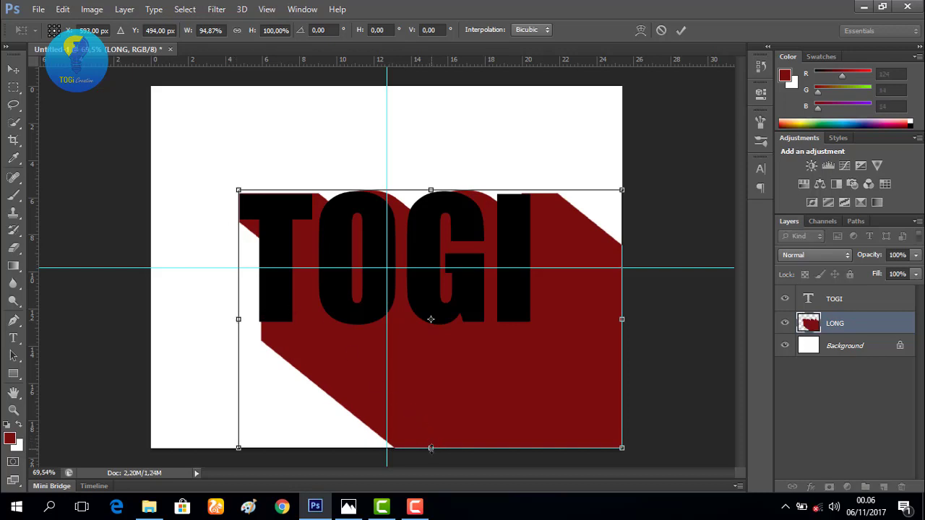
pyautogui.moveTo(430, 448); pyautogui.dragTo(431, 420)
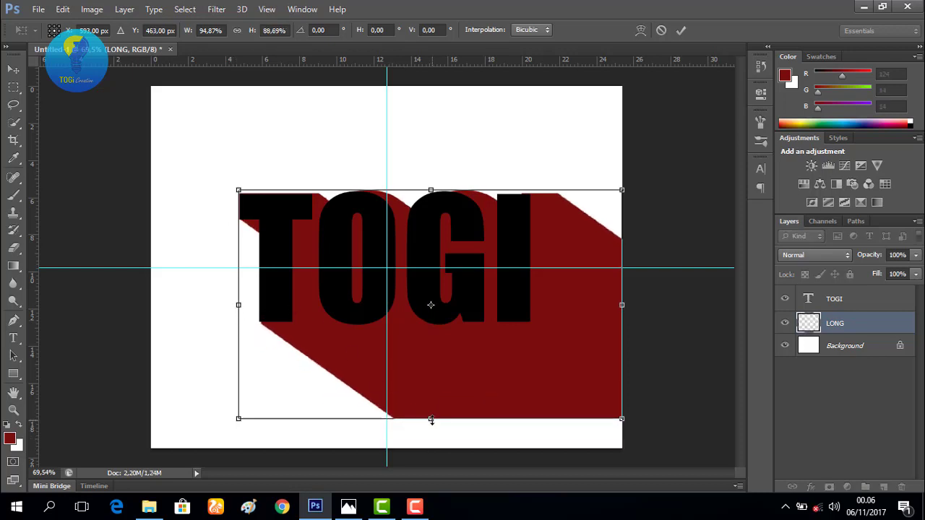
# Shift the red extrusion slightly so its lower-left diagonal starts at the bottom-left corner of the letter T
pyautogui.scroll(5, 241, 341)
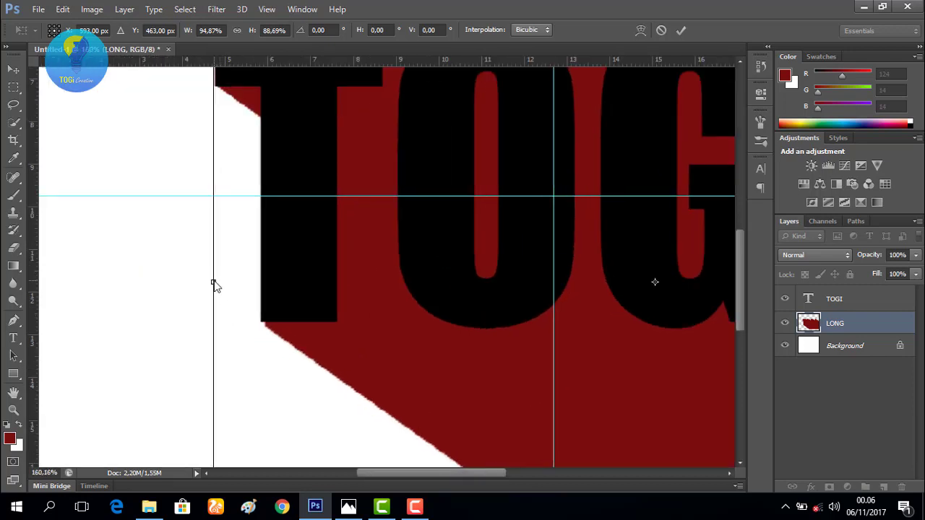
pyautogui.moveTo(213, 283); pyautogui.dragTo(210, 283)
pyautogui.moveTo(293, 318); pyautogui.dragTo(299, 320)
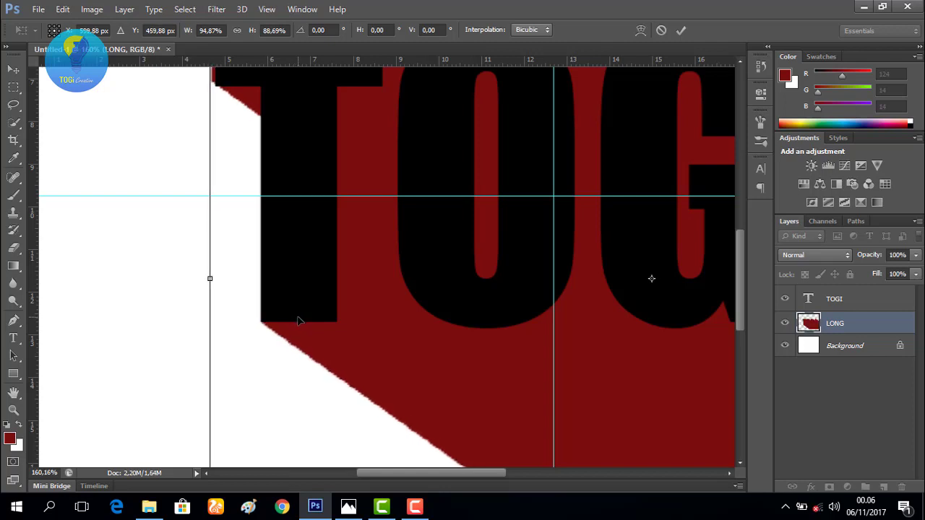
pyautogui.scroll(-2, 297, 319)
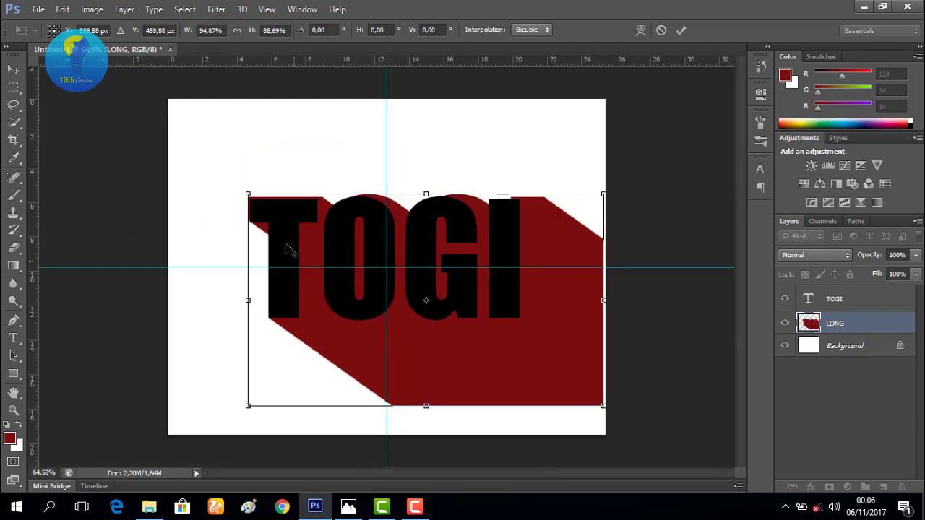
pyautogui.scroll(1, 274, 231)
pyautogui.scroll(1, 236, 188)
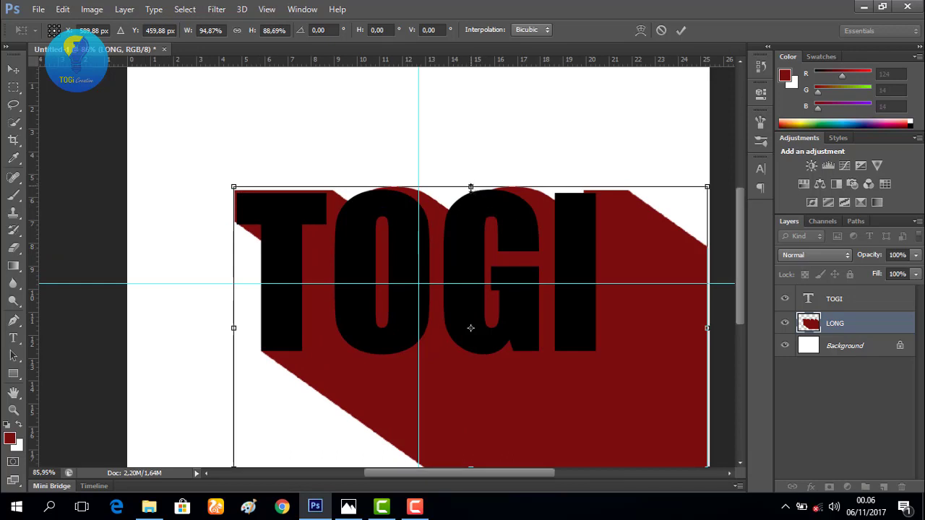
# Trim the extrusion to 87.77% height and 94.29% width so its top and left edges line up with the text
pyautogui.moveTo(471, 187); pyautogui.dragTo(470, 190)
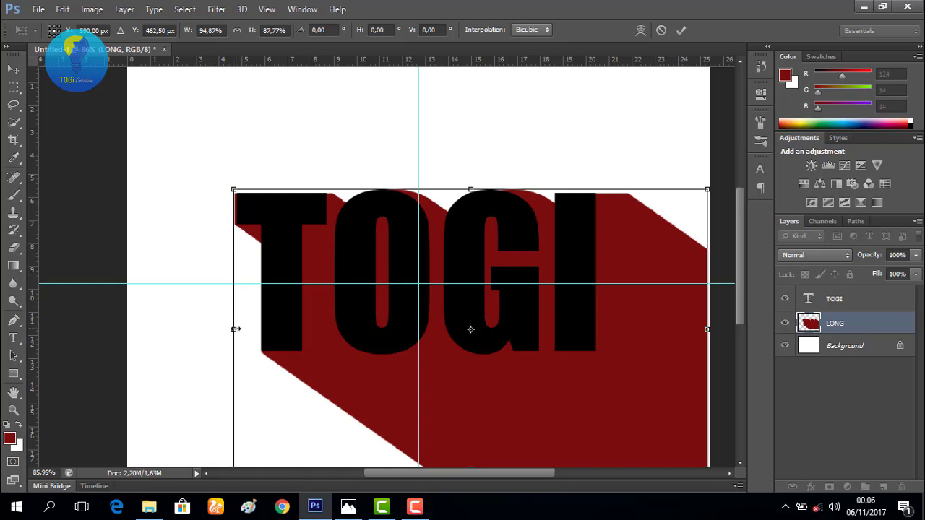
pyautogui.moveTo(235, 329); pyautogui.dragTo(239, 329)
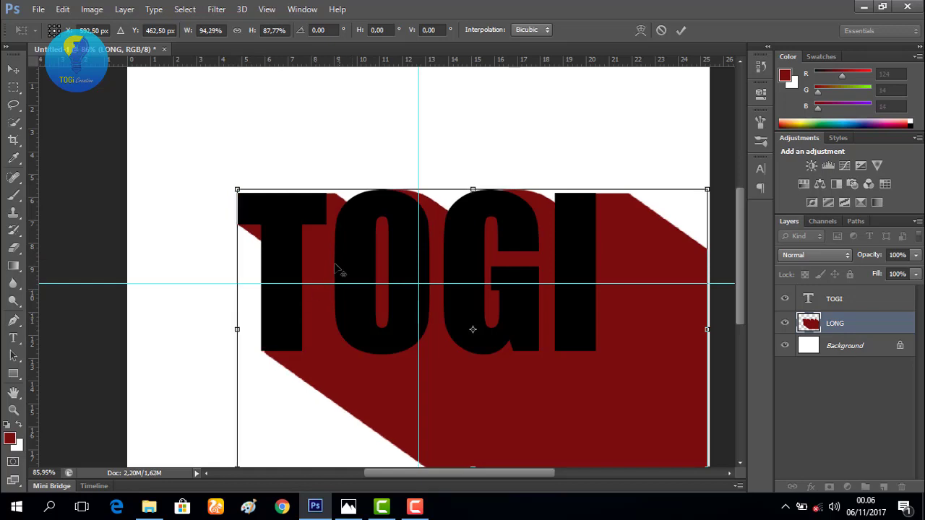
pyautogui.scroll(-2, 335, 269)
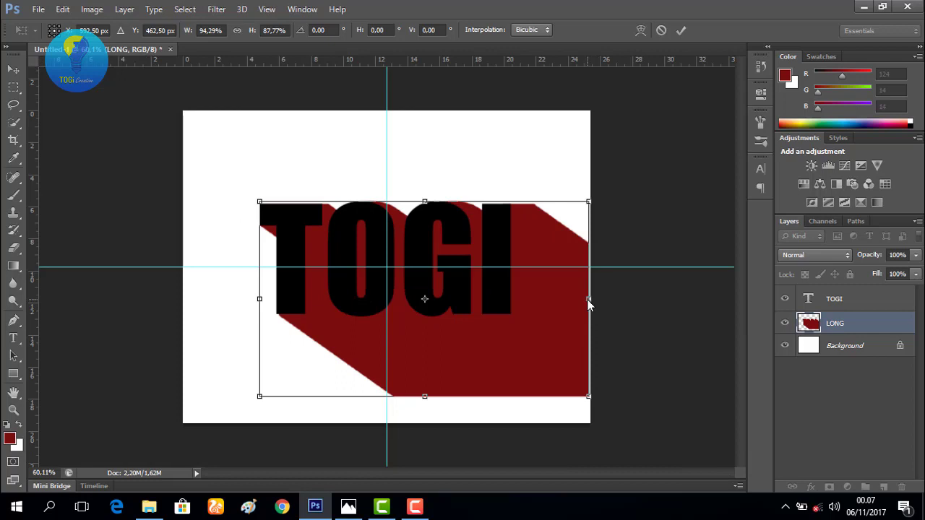
# Narrow the extrusion from its right edge to 86.60% width so it meets the letter I's top-right corner, and apply the transform
pyautogui.moveTo(589, 298); pyautogui.dragTo(563, 298)
pyautogui.scroll(5, 518, 207)
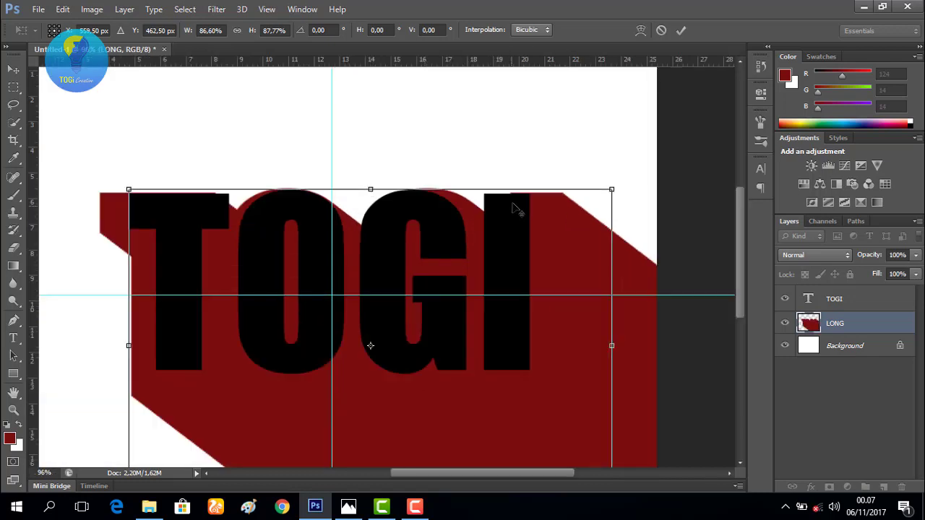
pyautogui.scroll(3, 563, 201)
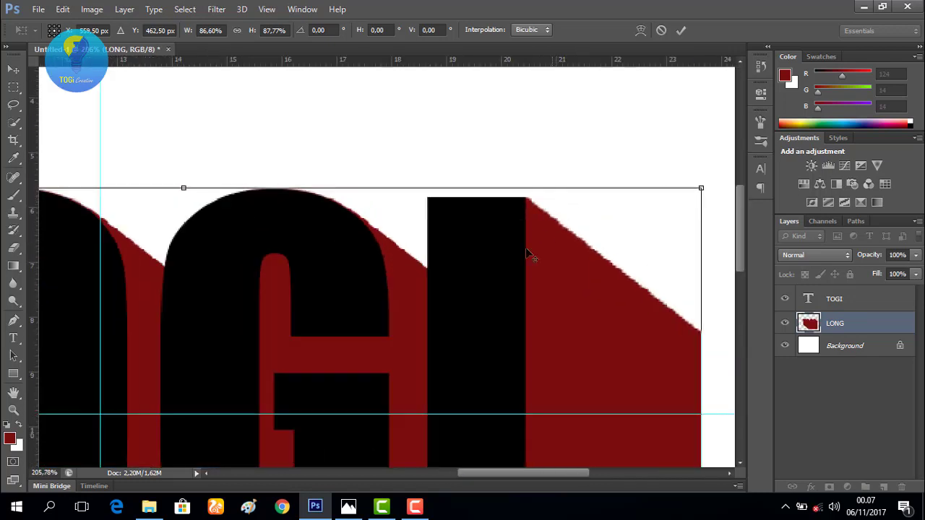
pyautogui.scroll(-6, 432, 269)
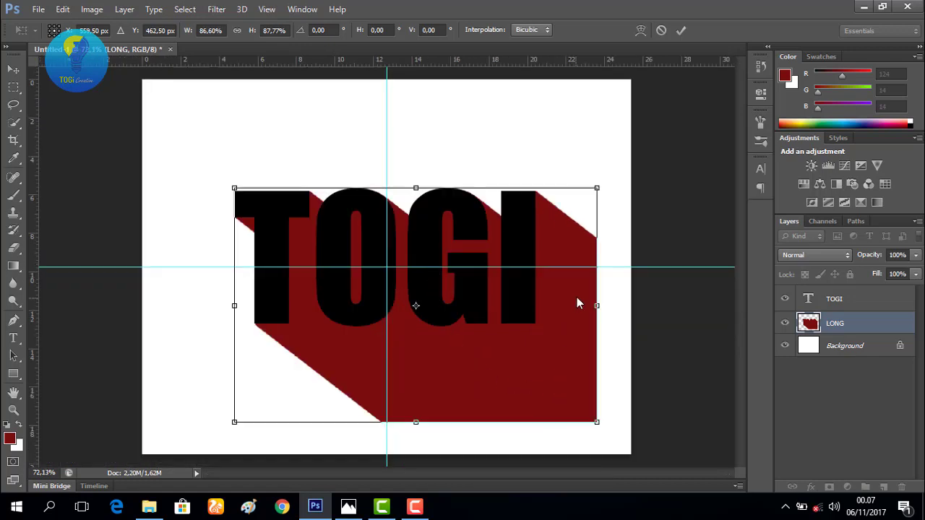
pyautogui.click(681, 30)
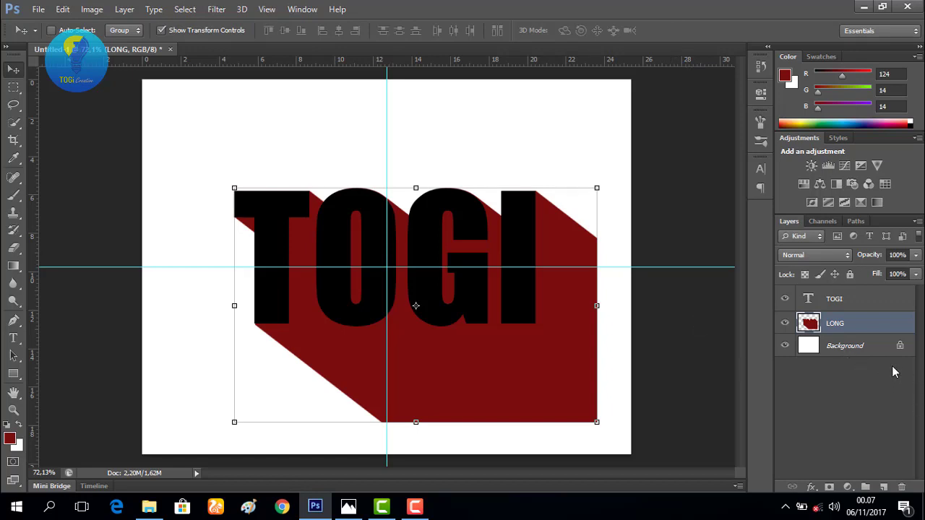
pyautogui.click(840, 303)
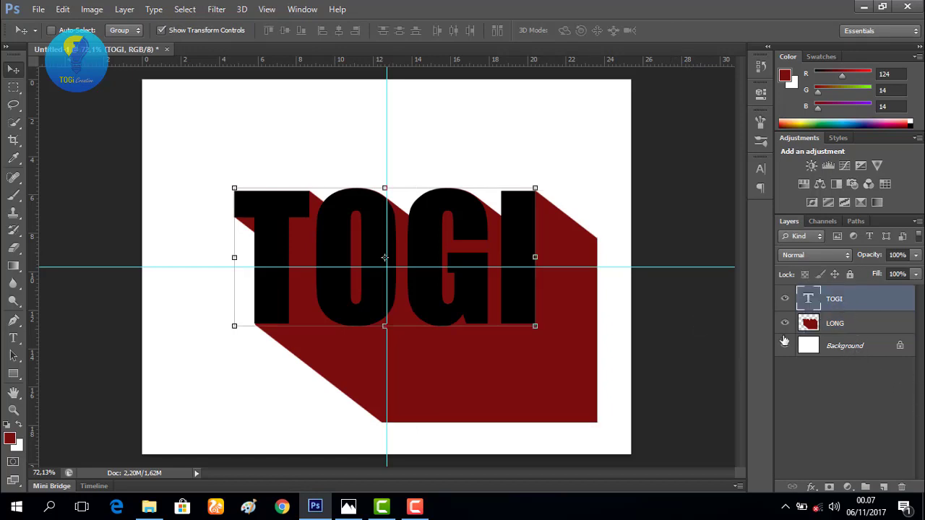
pyautogui.scroll(-3, 423, 339)
pyautogui.scroll(2, 489, 341)
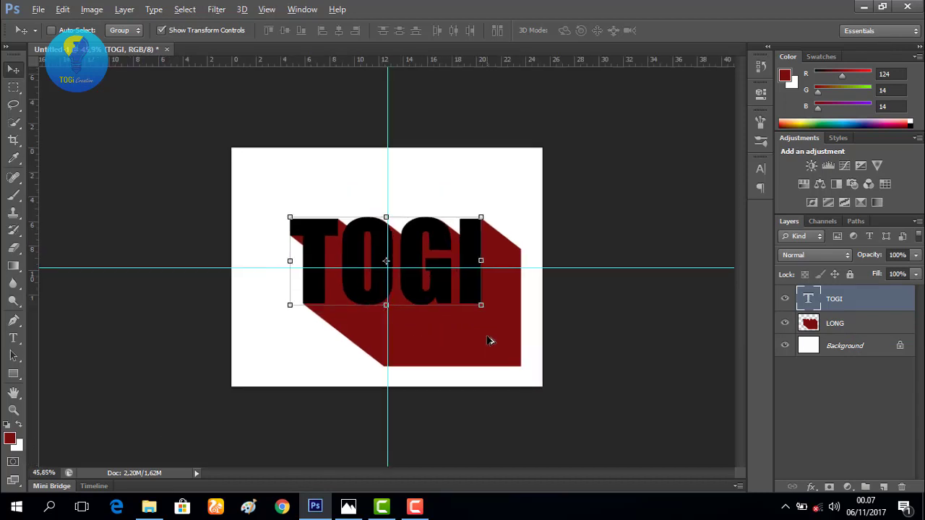
pyautogui.press('alt')
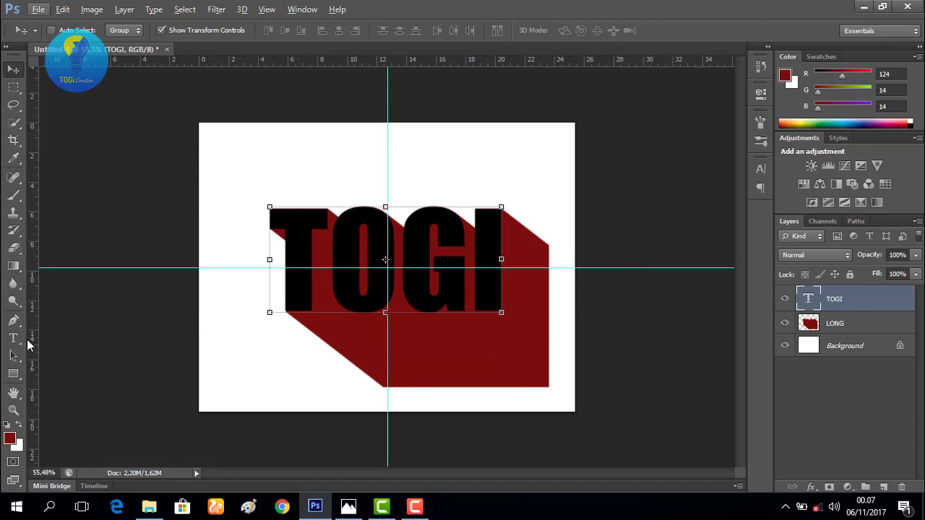
# Try to start a Pen tool path at the extrusion's lower-left corner with the TOGI layer selected
pyautogui.click(14, 320)
pyautogui.scroll(4, 475, 444)
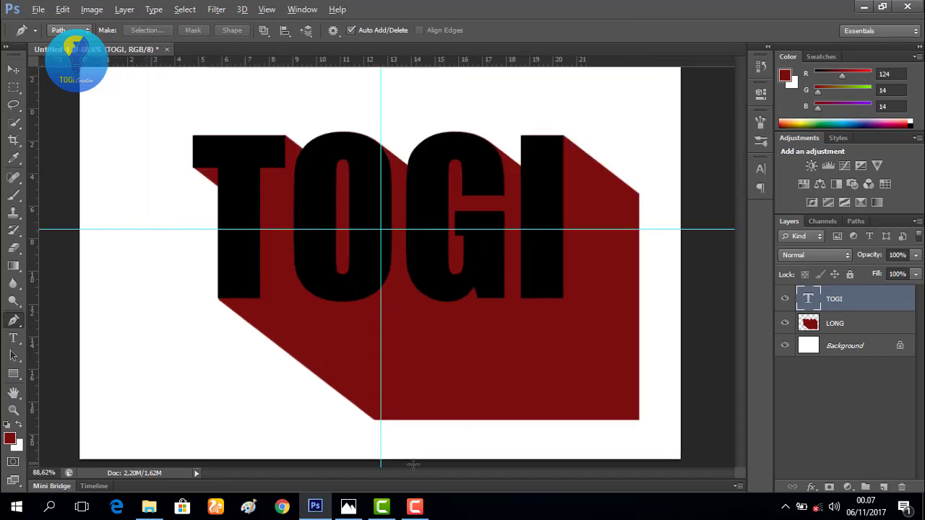
pyautogui.moveTo(378, 244); pyautogui.dragTo(354, 202)
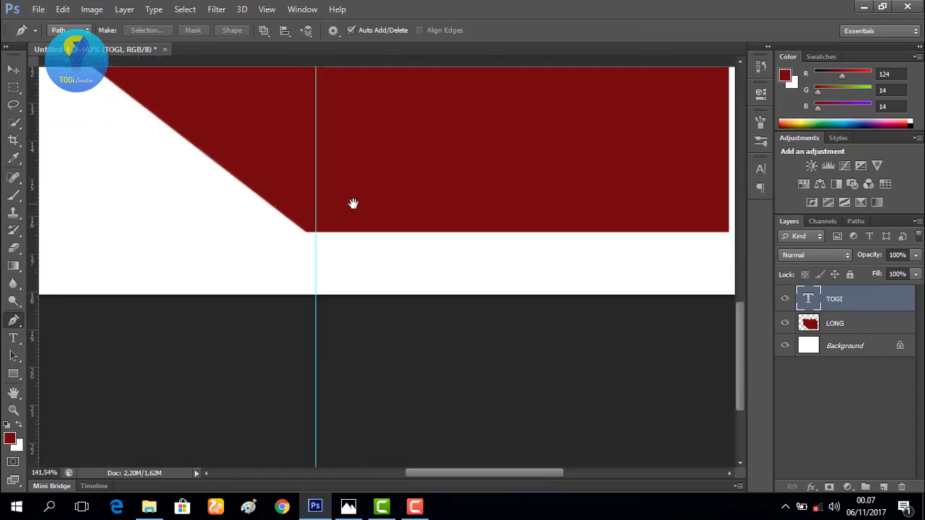
pyautogui.scroll(-4, 320, 262)
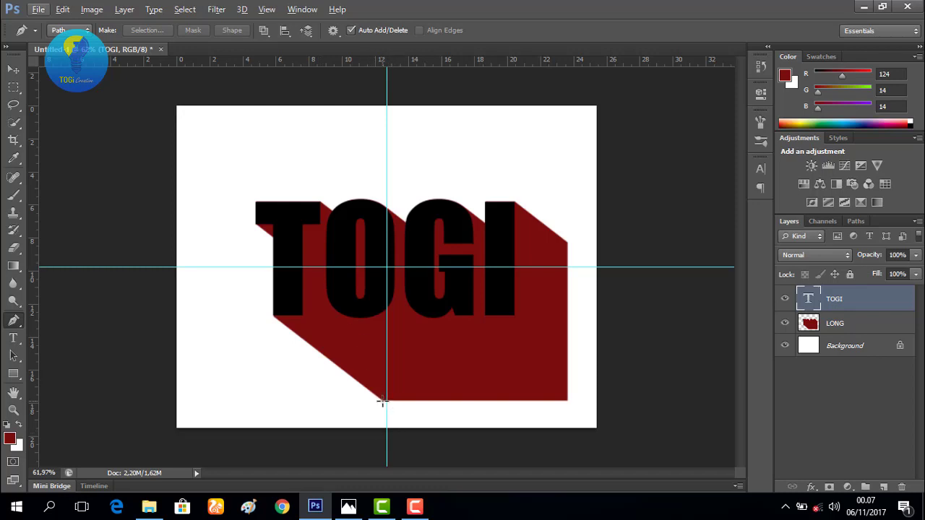
pyautogui.click(386, 401)
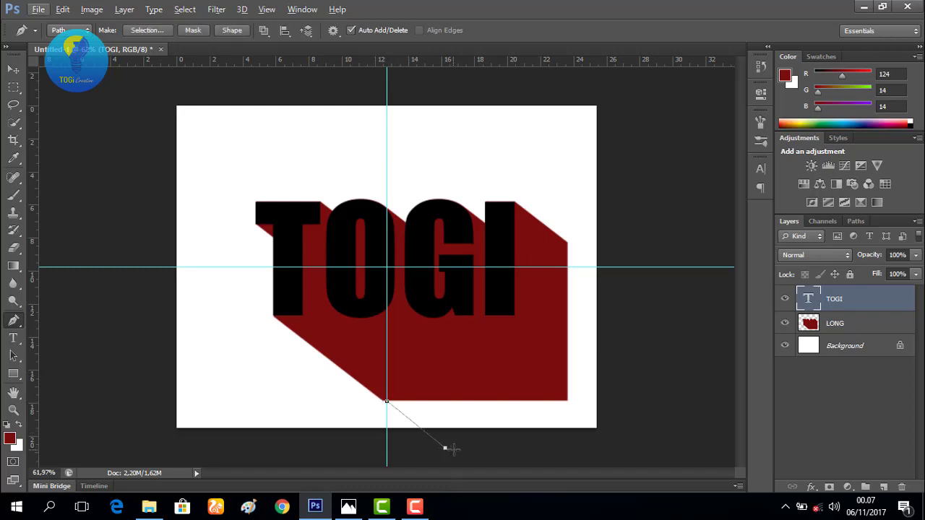
pyautogui.keyDown('alt'); pyautogui.click(387, 401); pyautogui.keyUp('alt')
pyautogui.scroll(2, 386, 415)
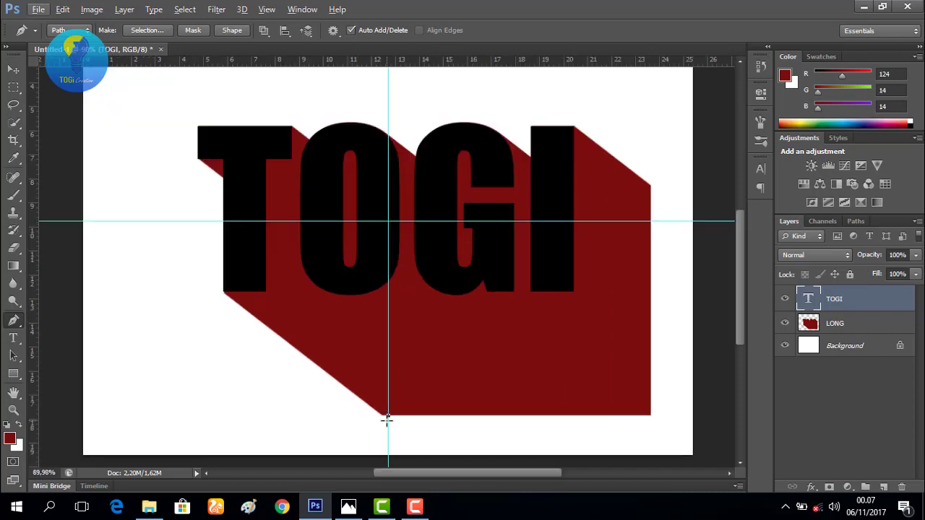
# On the LONG layer, draw a closed Pen path from the extrusion's lower-left corner, outside the canvas, to its upper-right corner and back through the red area
pyautogui.hotkey('alt', '[')
pyautogui.scroll(5, 387, 420)
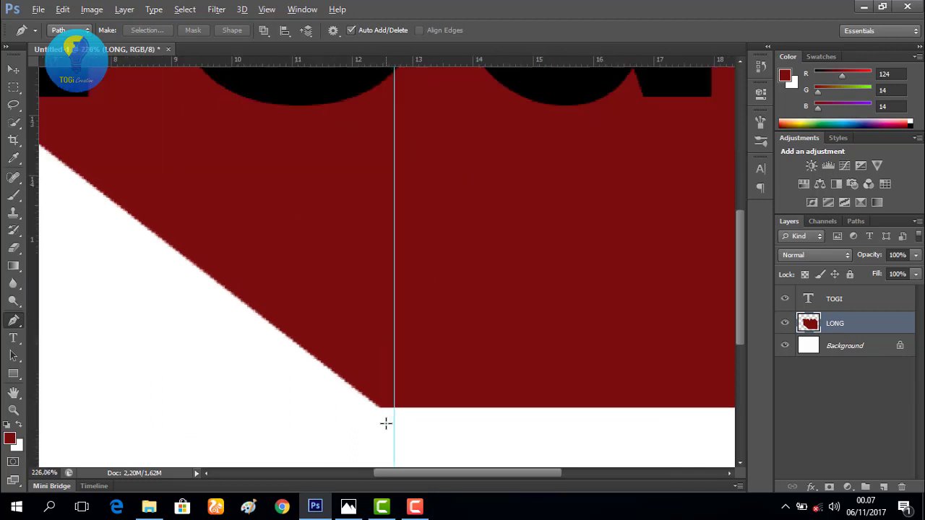
pyautogui.scroll(3, 386, 424)
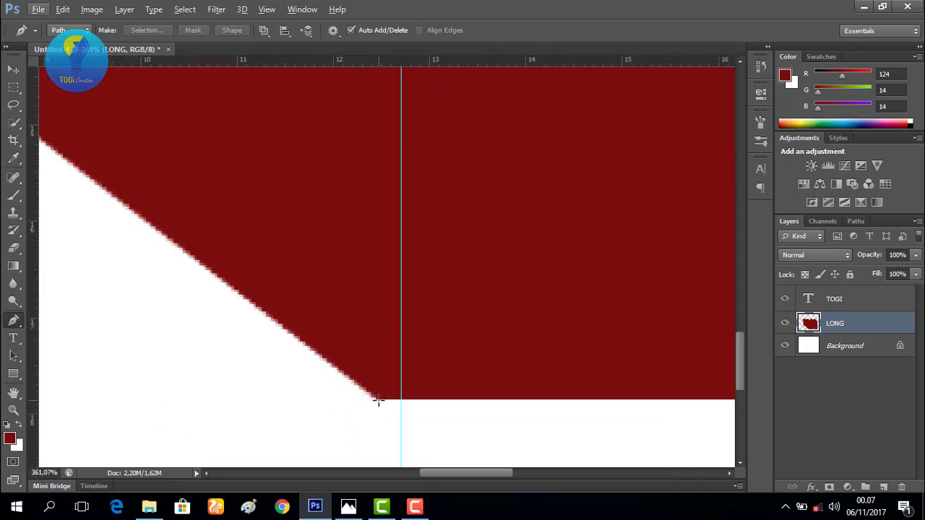
pyautogui.click(377, 399)
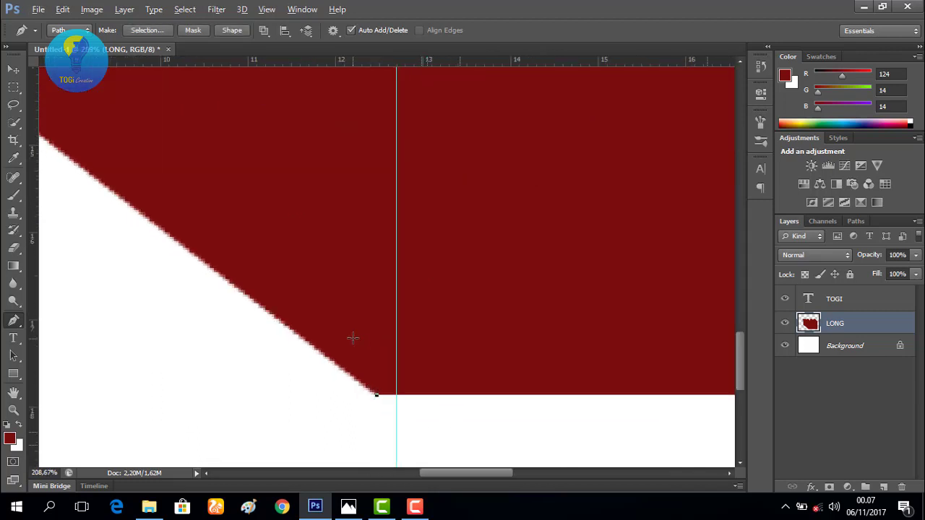
pyautogui.scroll(-8, 354, 338)
pyautogui.scroll(-1, 354, 338)
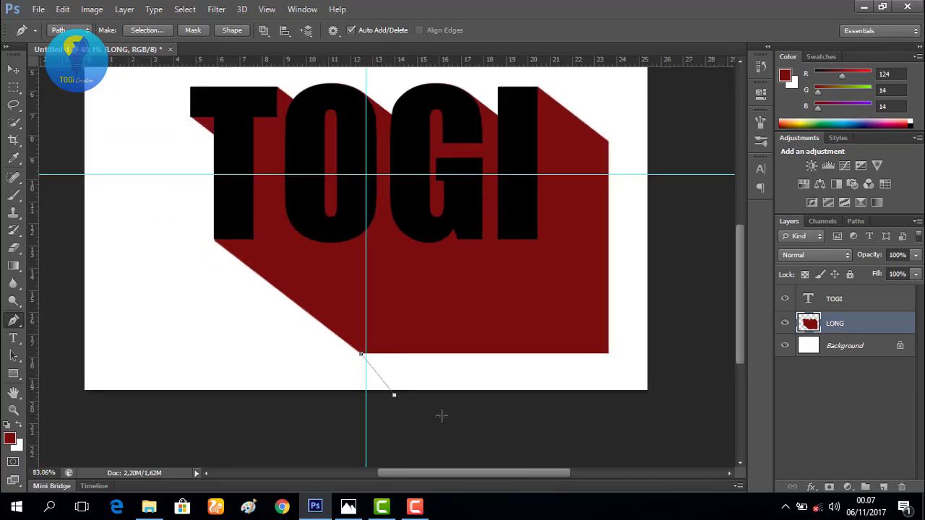
pyautogui.click(683, 423)
pyautogui.click(710, 113)
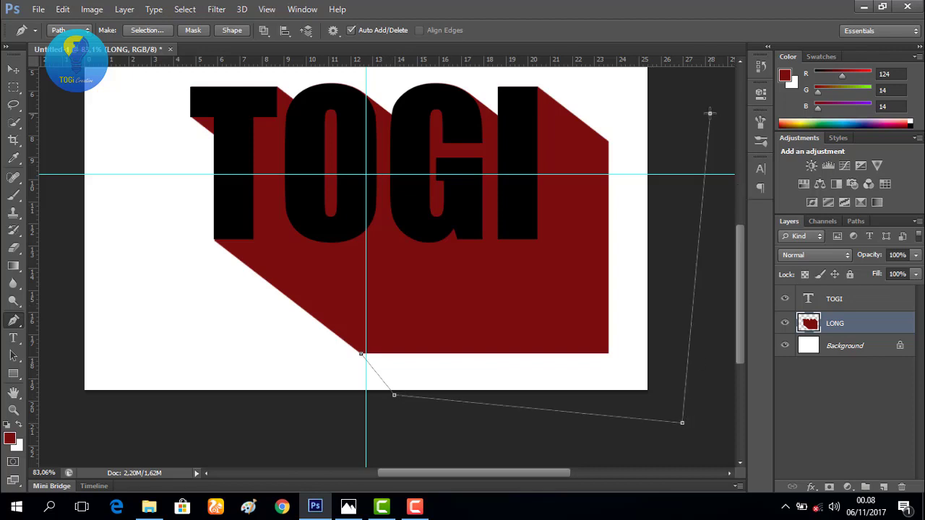
pyautogui.click(609, 140)
pyautogui.moveTo(522, 270); pyautogui.dragTo(462, 322)
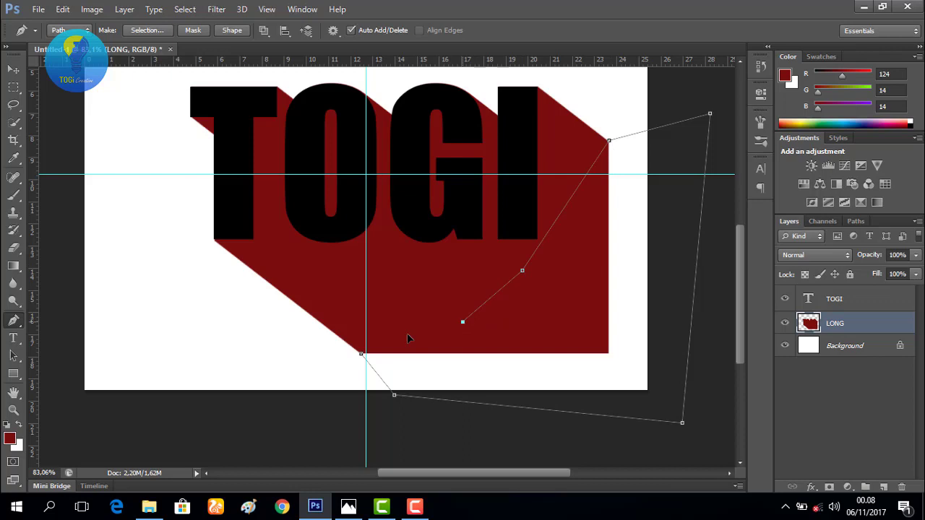
pyautogui.click(363, 356)
# Move the path's anchor below the canvas so its segment continues the extrusion's lower-left diagonal edge
pyautogui.keyDown('ctrl'); pyautogui.click(401, 400); pyautogui.keyUp('ctrl')
pyautogui.moveTo(397, 399); pyautogui.dragTo(421, 400)
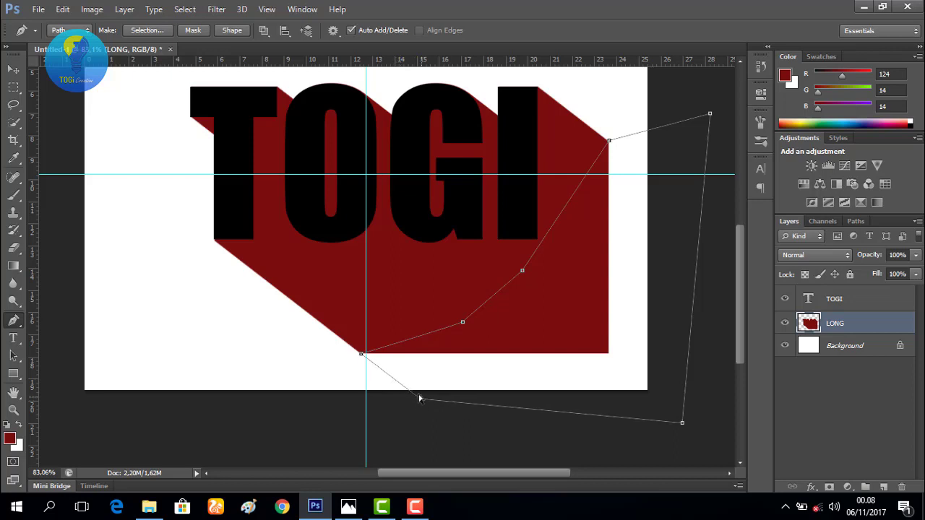
pyautogui.scroll(6, 368, 374)
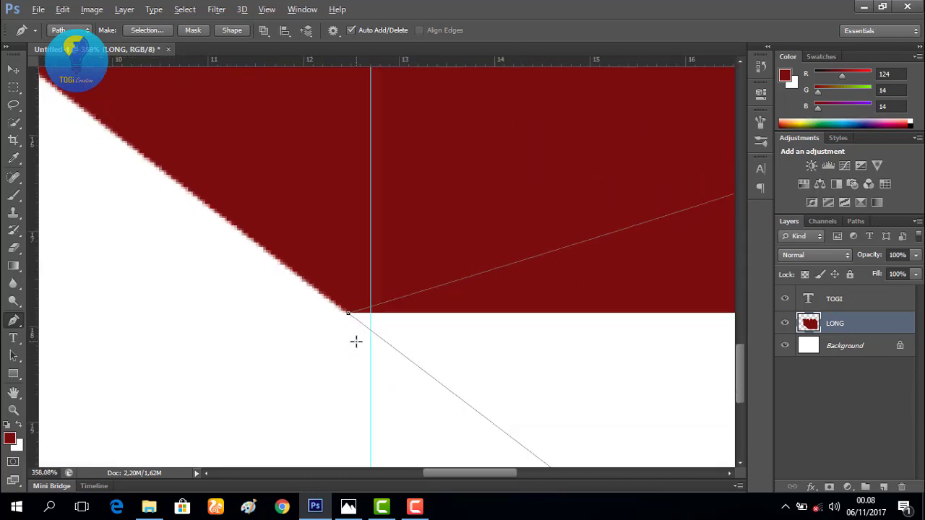
pyautogui.scroll(-7, 353, 347)
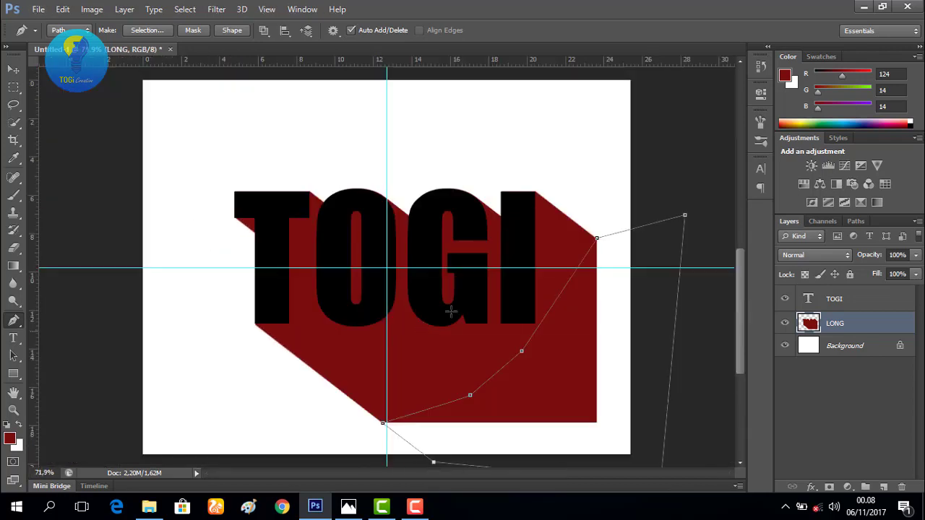
# Lower the path's upper outer anchor to extend the extrusion's upper-right diagonal, and align the inner anchor exactly with the extrusion's upper-right corner
pyautogui.scroll(1, 696, 269)
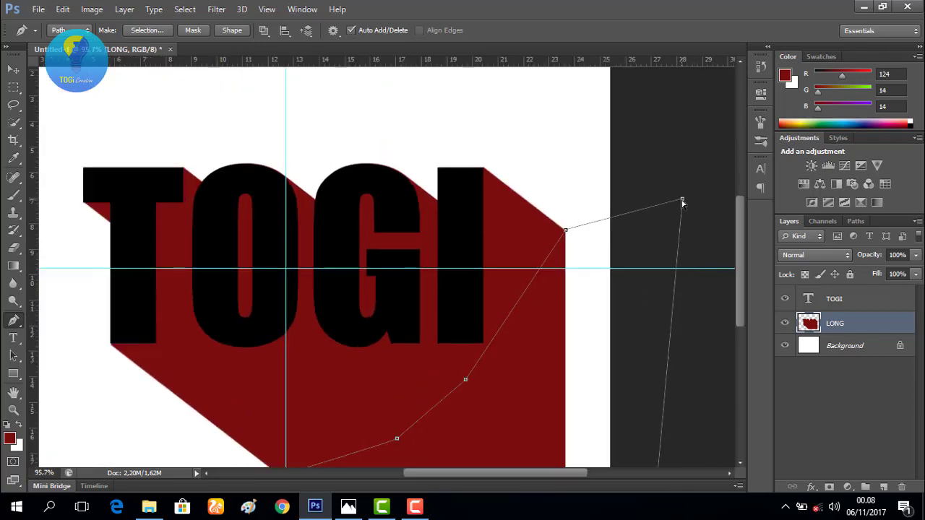
pyautogui.moveTo(683, 207); pyautogui.dragTo(658, 319)
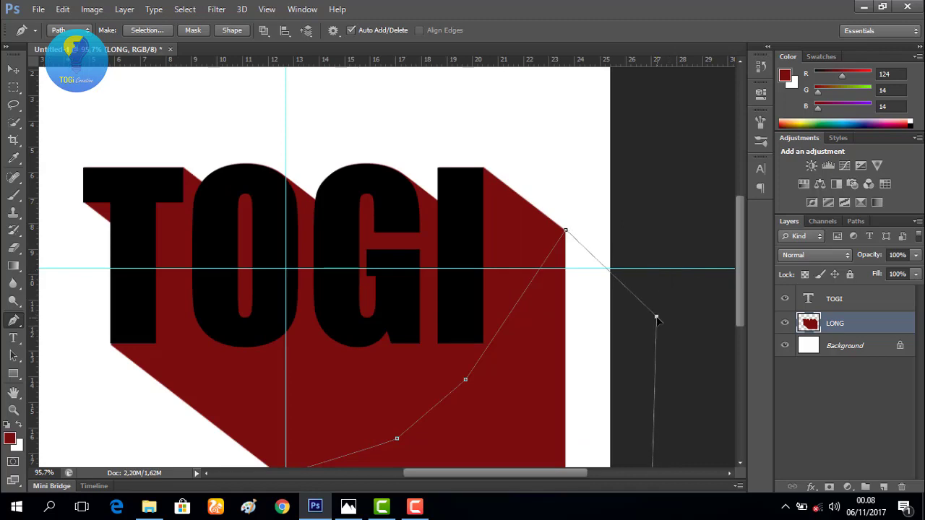
pyautogui.scroll(8, 545, 229)
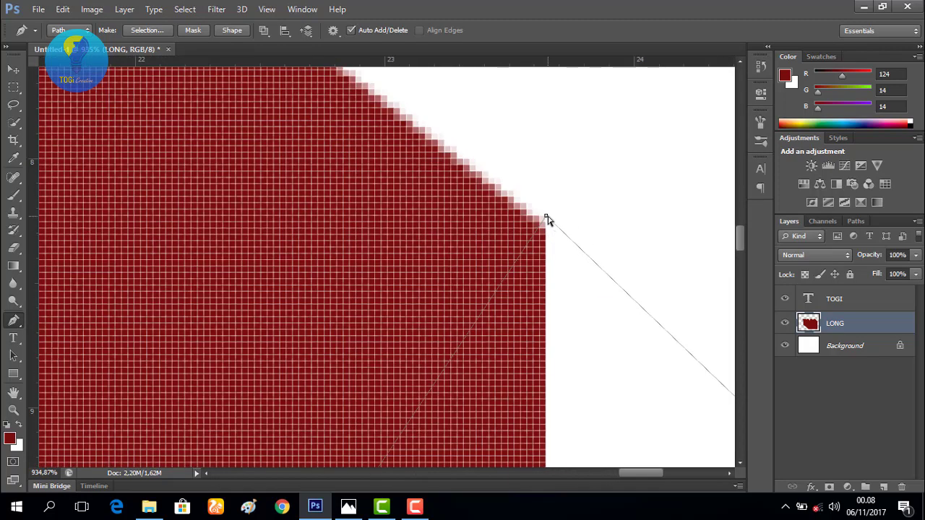
pyautogui.moveTo(546, 218); pyautogui.dragTo(547, 231)
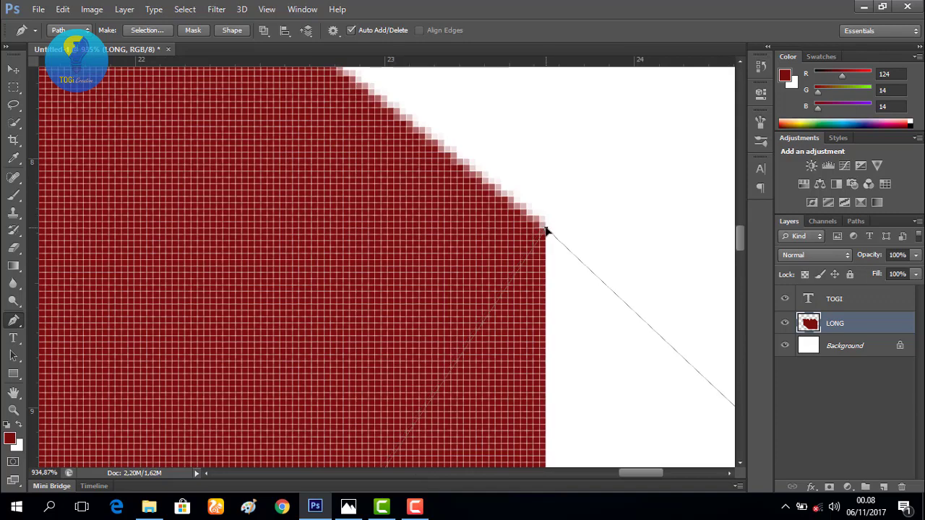
pyautogui.hotkey('ctrl', 'z')
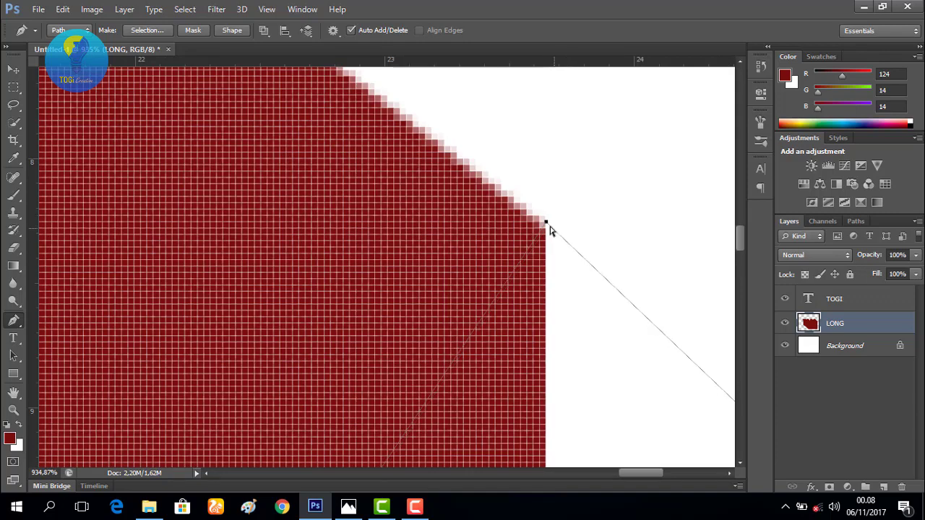
pyautogui.moveTo(547, 225); pyautogui.dragTo(547, 231)
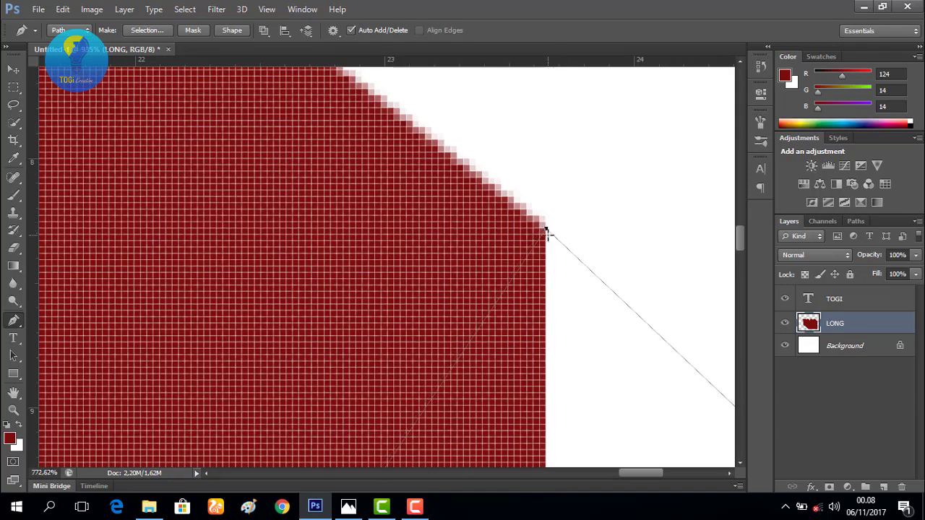
pyautogui.scroll(-10, 547, 232)
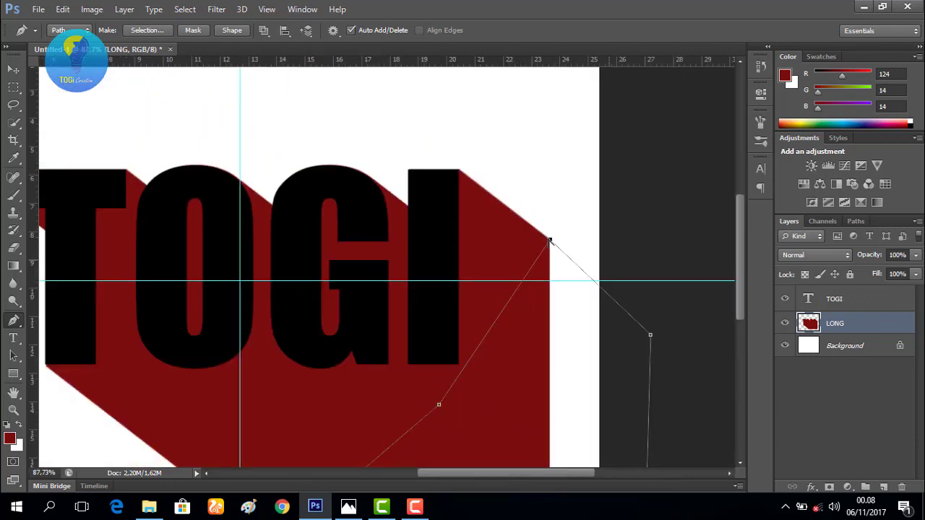
pyautogui.scroll(-1, 549, 241)
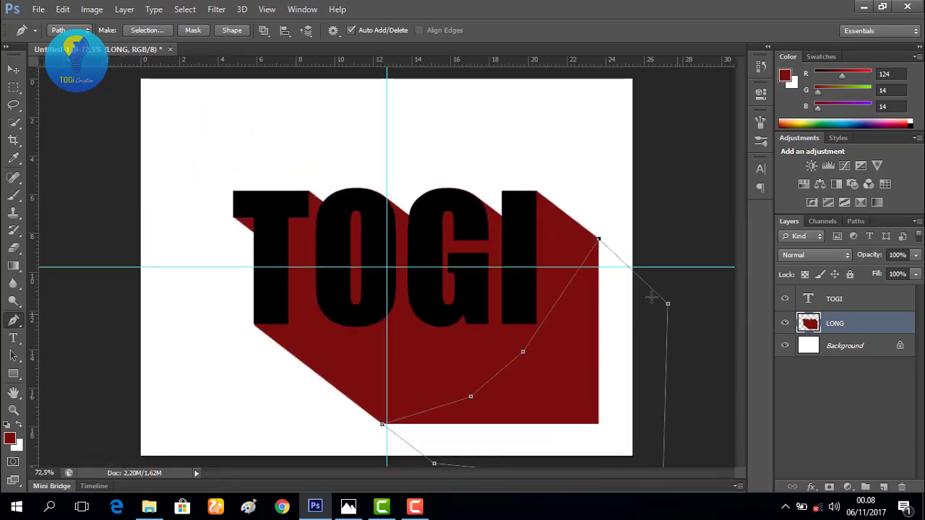
pyautogui.scroll(-1, 651, 298)
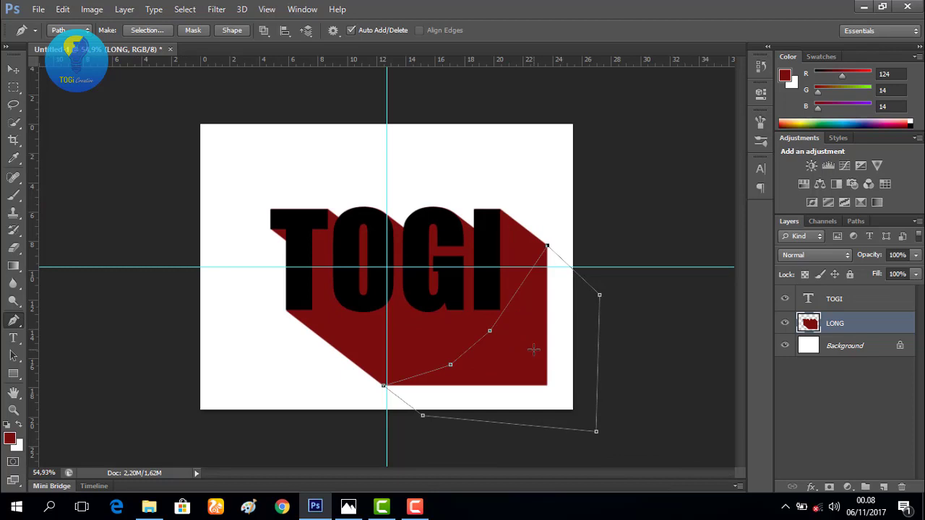
# Convert the closed path into a selection
pyautogui.rightClick(533, 350)
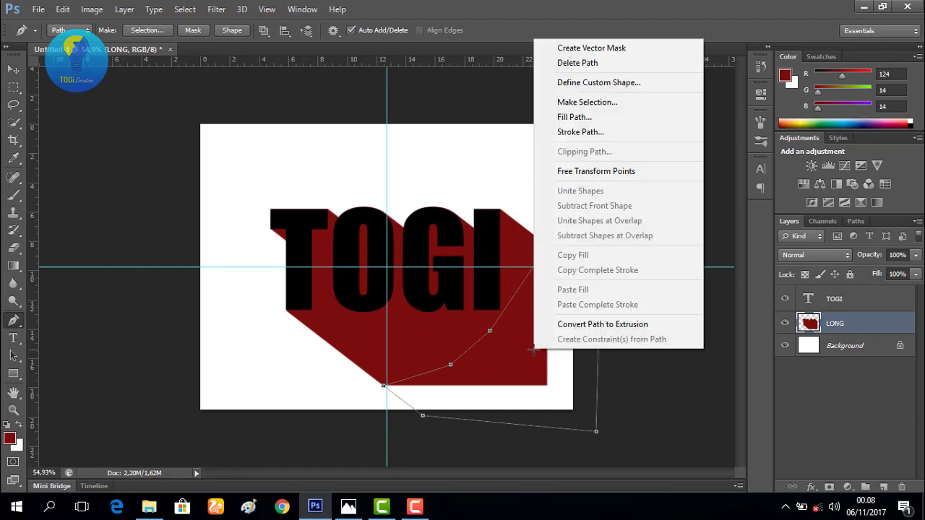
pyautogui.click(593, 105)
pyautogui.click(533, 144)
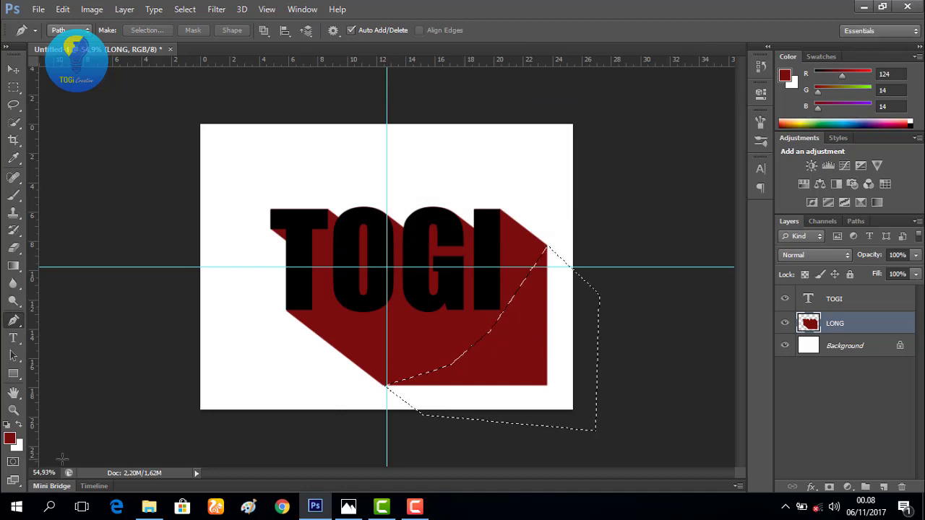
# Fill the selection on the LONG layer with the dark red 7c0e0e to extend the extrusion to the canvas edges, and deselect
pyautogui.click(11, 439)
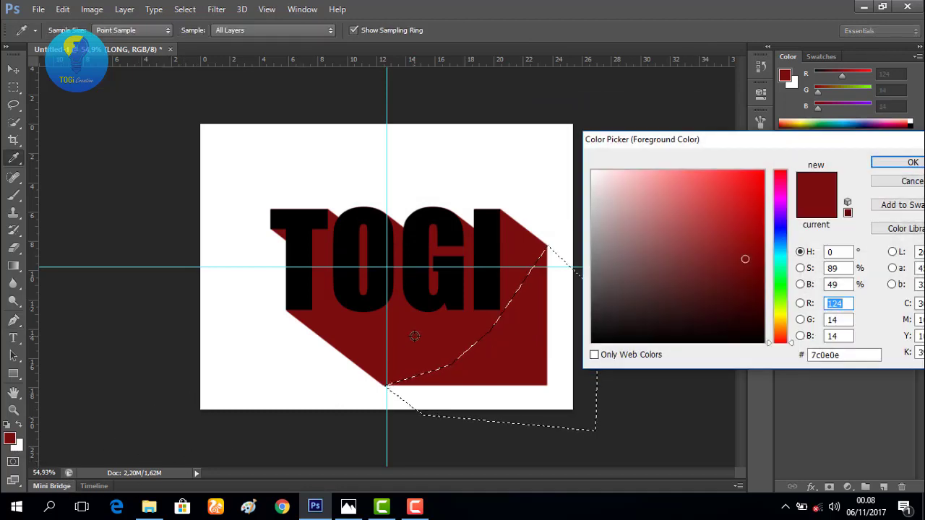
pyautogui.click(909, 162)
pyautogui.press('p')
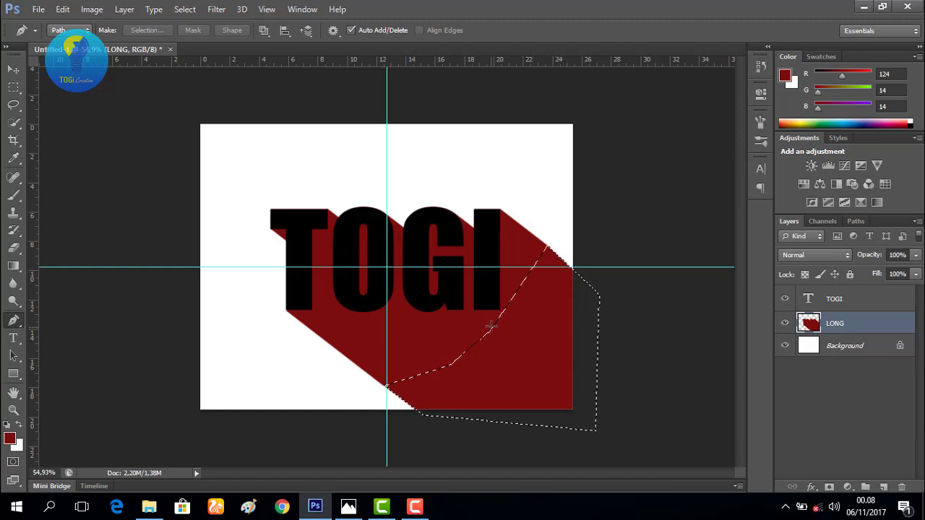
pyautogui.scroll(3, 521, 328)
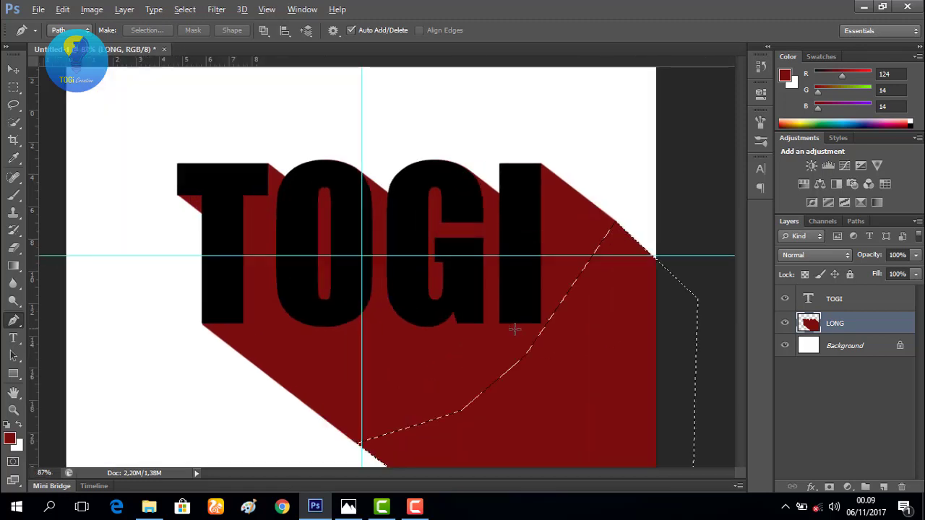
pyautogui.scroll(-3, 496, 347)
pyautogui.scroll(-1, 494, 347)
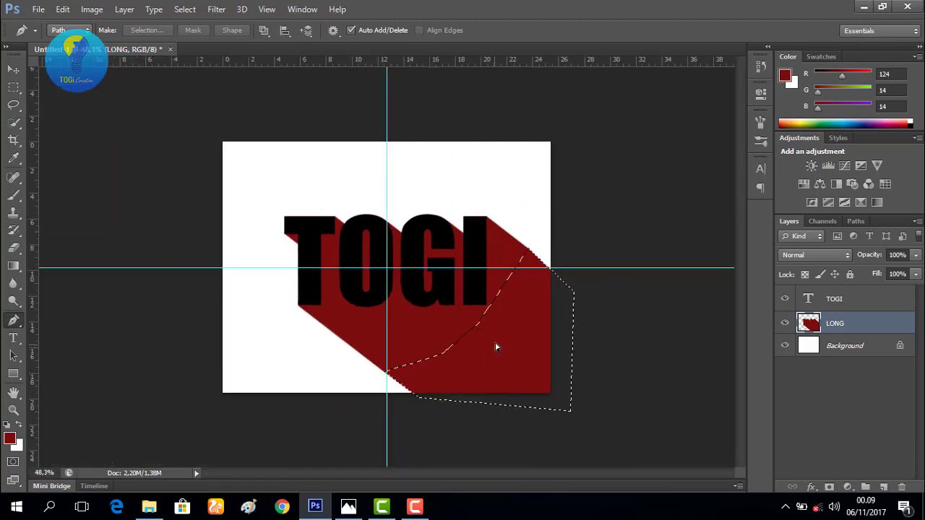
pyautogui.scroll(2, 566, 269)
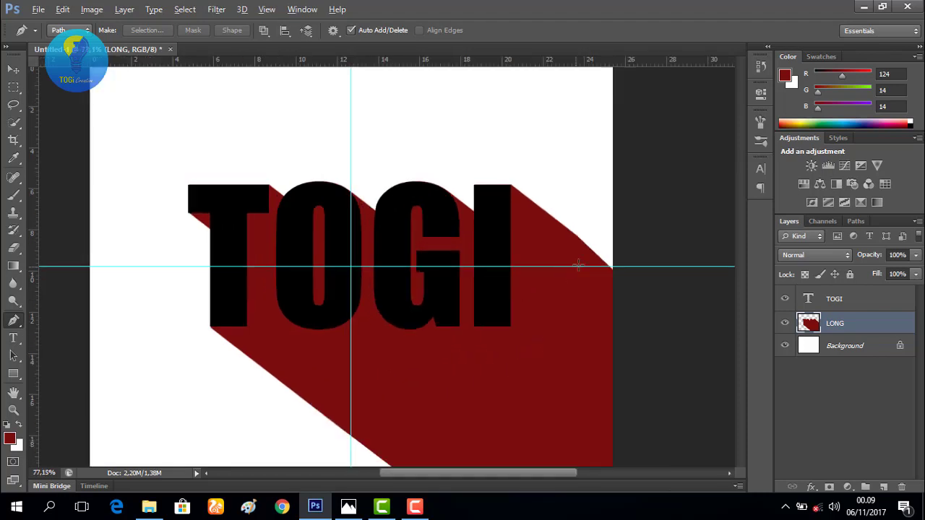
# Undo the deselection and the dark red fill on the LONG layer
pyautogui.press('alt')
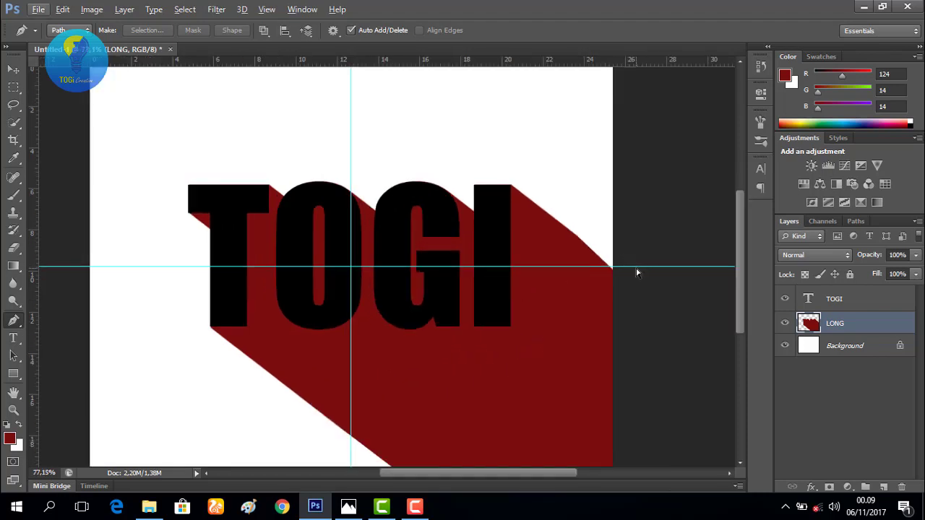
pyautogui.hotkey('ctrl', 'Return')
pyautogui.press('Delete')
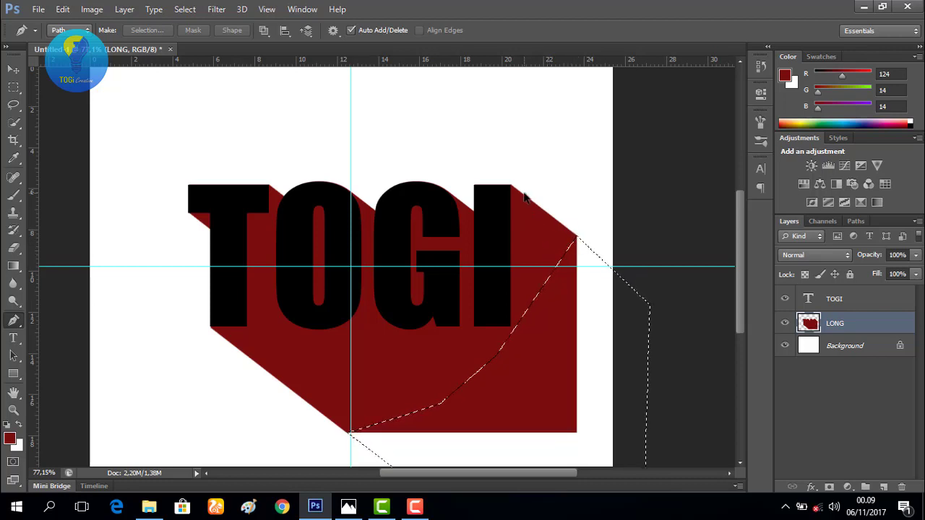
# Move the path's upper outer anchor farther out to continue the extrusion's upper-right diagonal, and convert the path into a selection with 0-pixel feather
pyautogui.hotkey('ctrl', 'd')
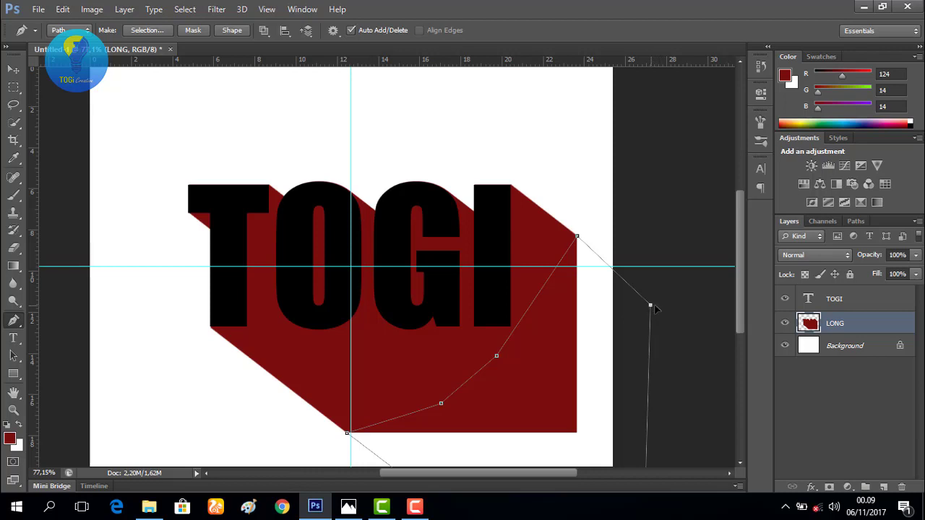
pyautogui.moveTo(655, 305); pyautogui.dragTo(686, 313)
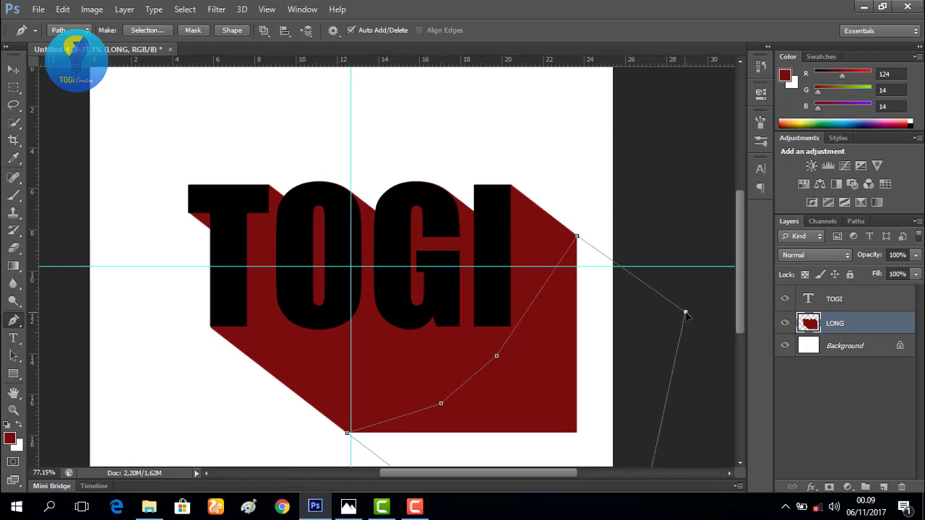
pyautogui.scroll(-3, 506, 321)
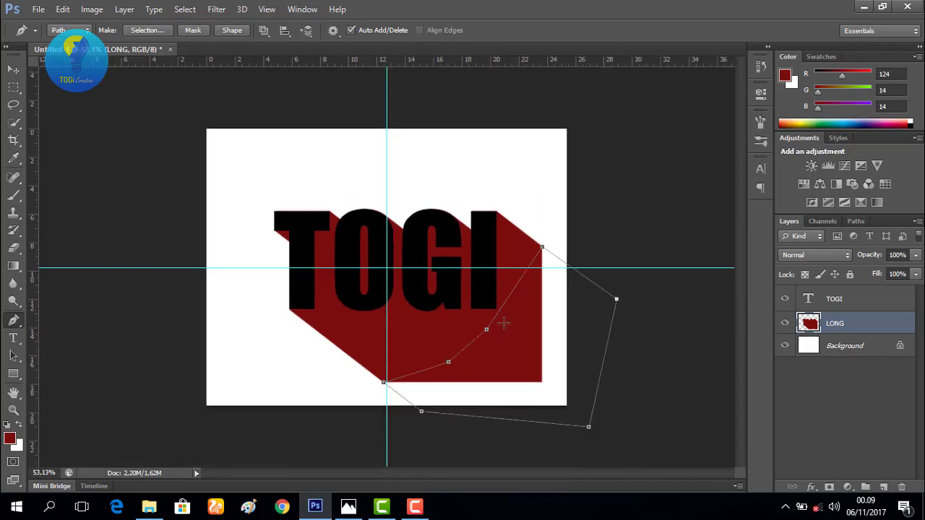
pyautogui.rightClick(521, 337)
pyautogui.click(601, 90)
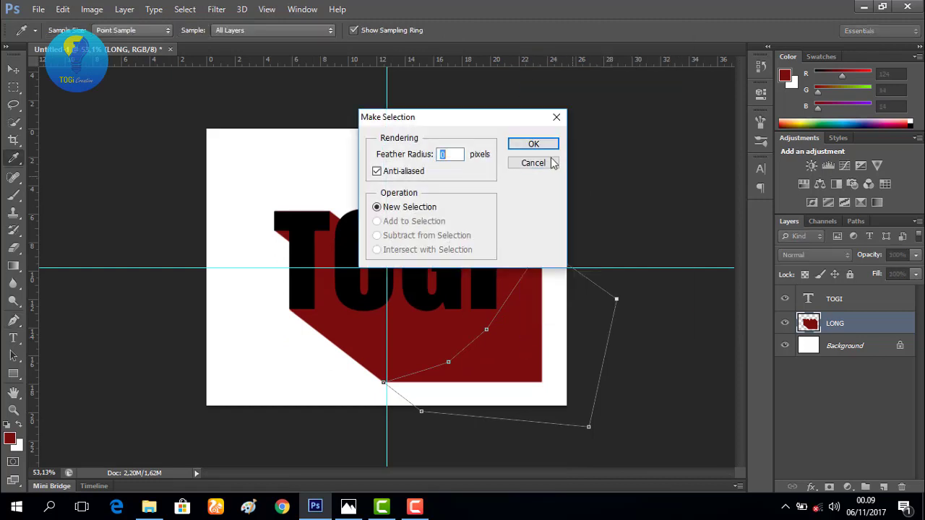
pyautogui.click(535, 145)
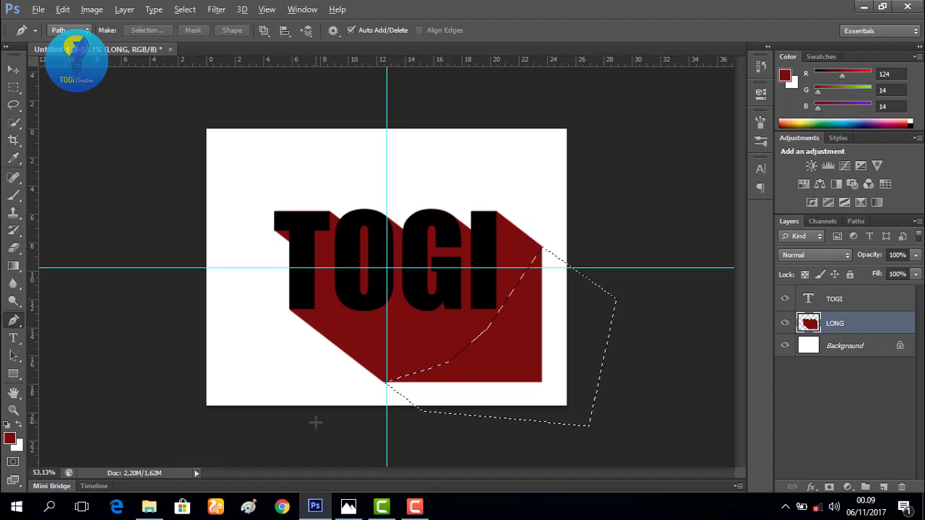
# Fill the selection on the LONG layer with dark red 7c0e0e up to the canvas edges, and remove the selection
pyautogui.hotkey('alt', 'BackSpace')
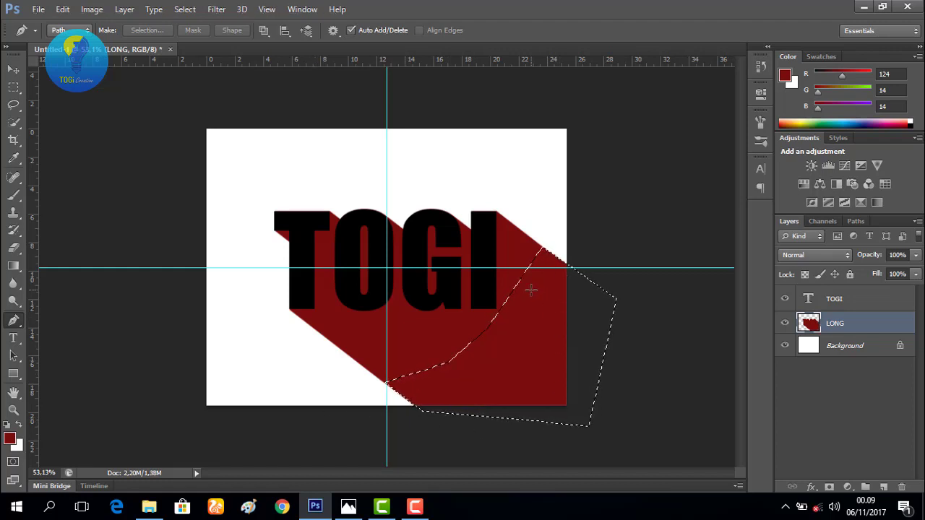
pyautogui.hotkey('ctrl', 'd')
pyautogui.hotkey('ctrl', '-')
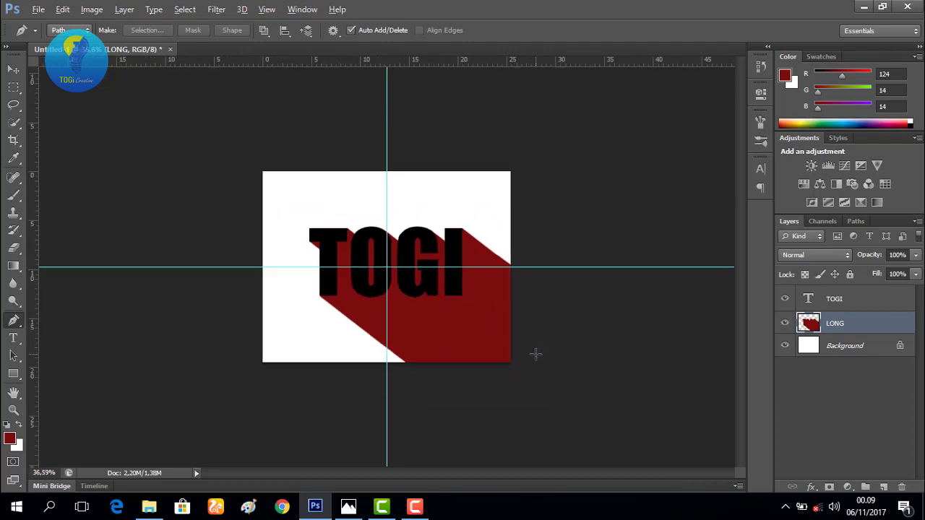
pyautogui.hotkey('ctrl', '+')
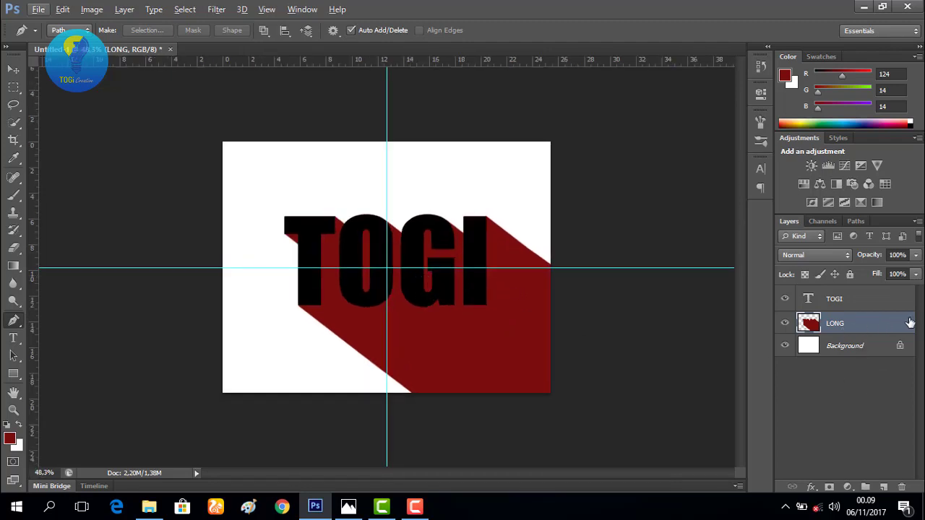
# Apply a black Color Overlay in Normal mode at 100% opacity to the LONG layer
pyautogui.press('alt')
pyautogui.doubleClick(871, 320)
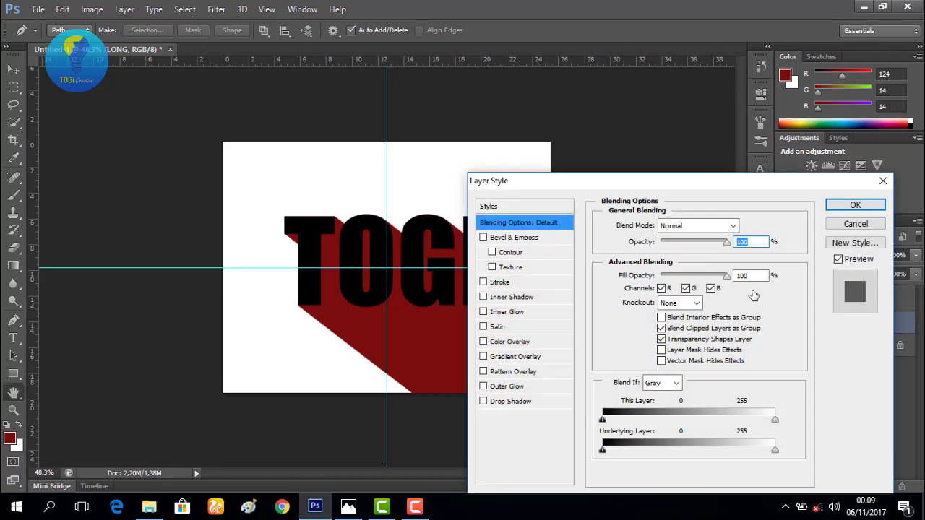
pyautogui.click(532, 345)
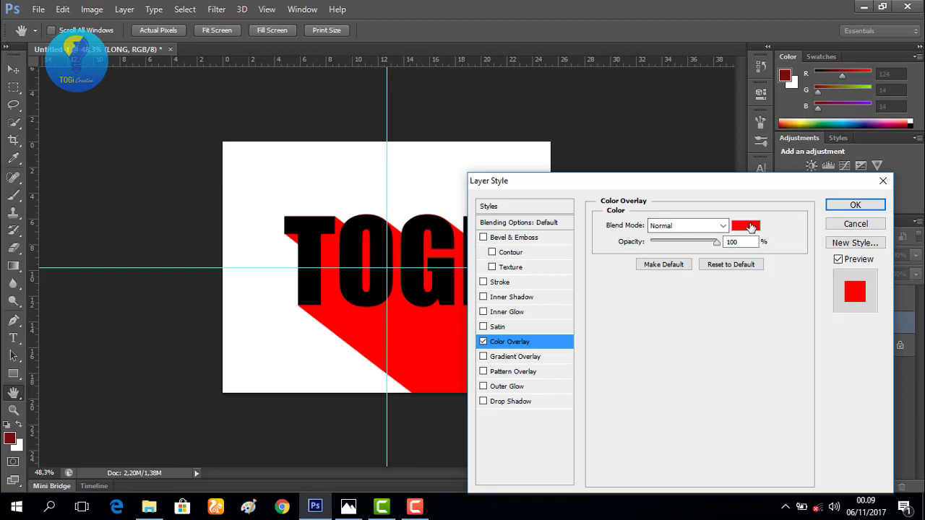
pyautogui.click(749, 226)
pyautogui.click(595, 342)
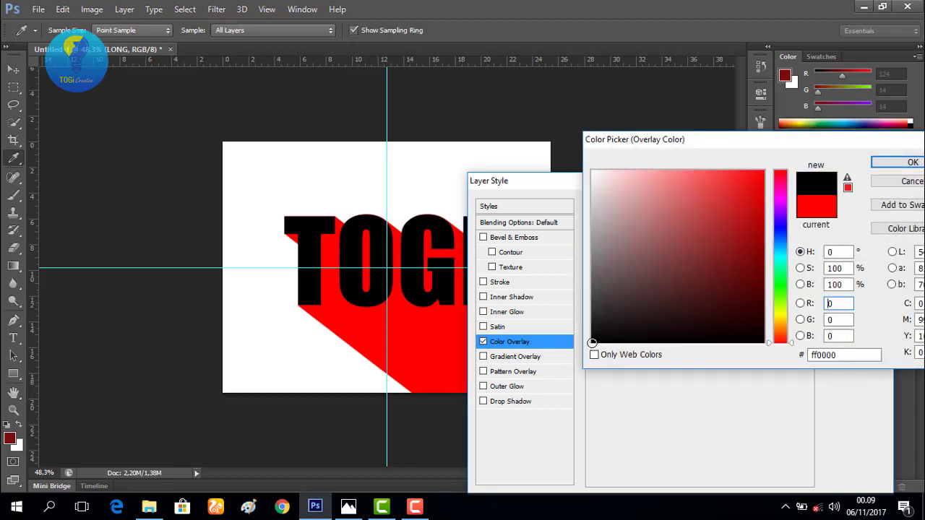
pyautogui.click(896, 163)
pyautogui.click(855, 205)
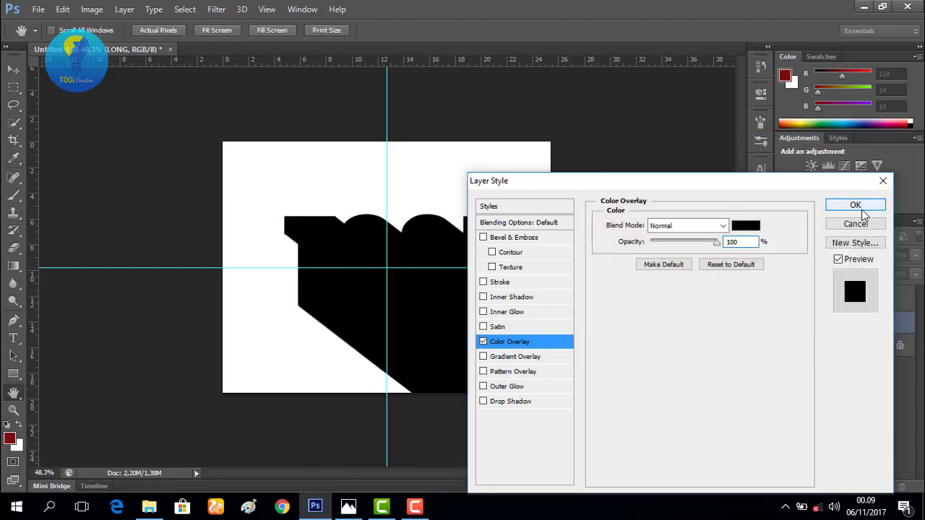
# Fill the Background layer with dark red 7c0e0e, and lower the LONG layer's opacity to 43%
pyautogui.click(840, 371)
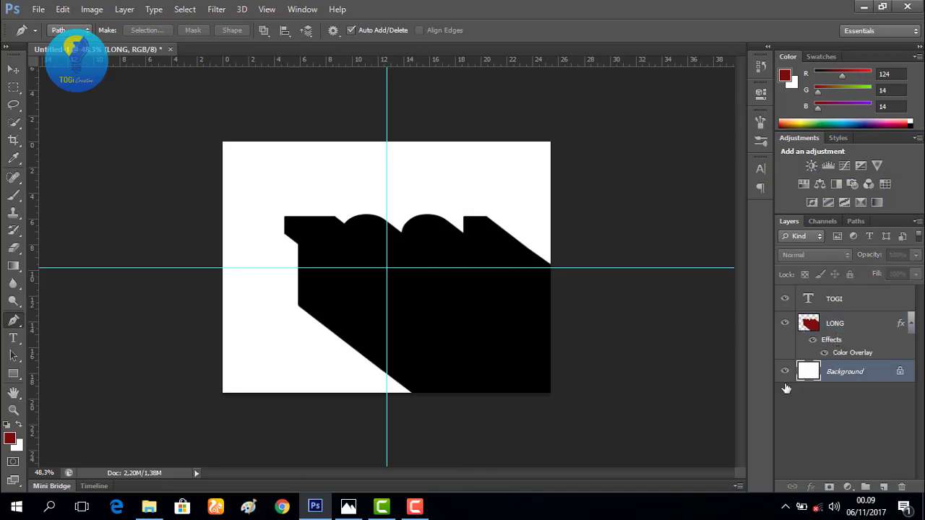
pyautogui.hotkey('alt', 'BackSpace')
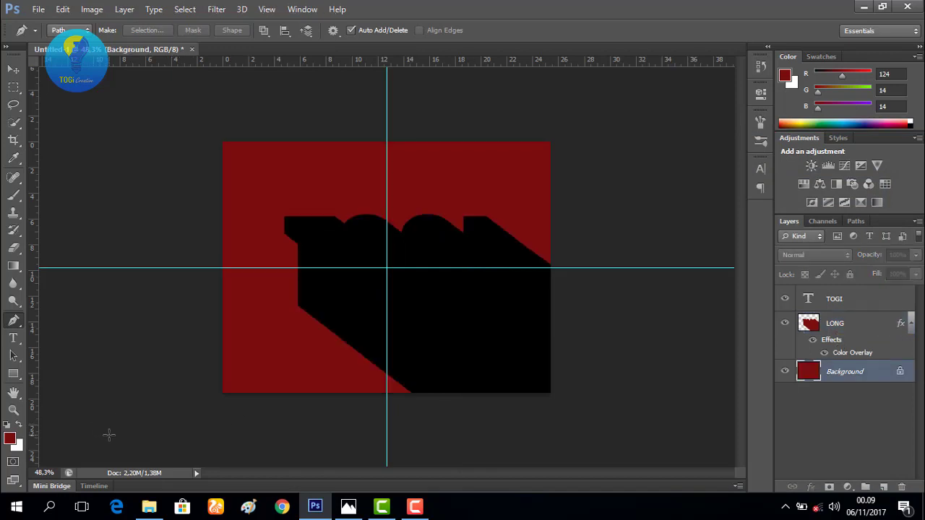
pyautogui.click(859, 323)
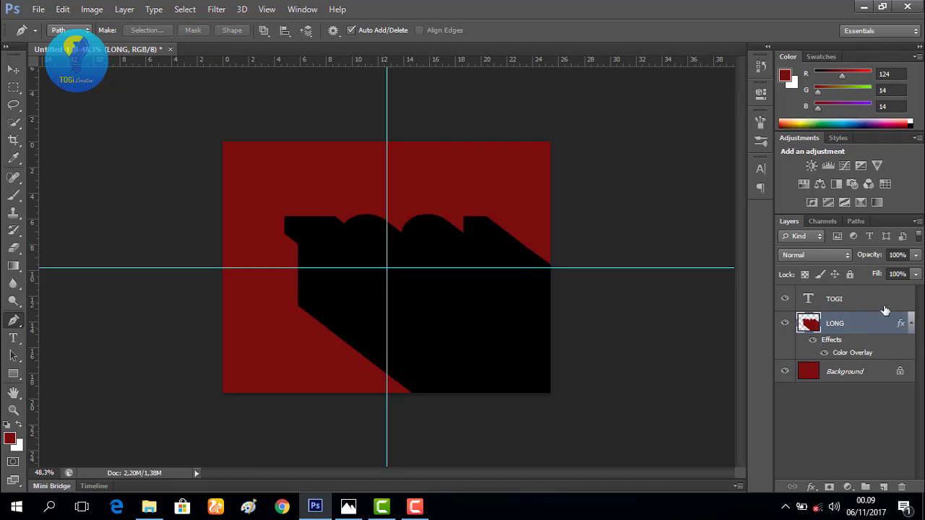
pyautogui.click(917, 256)
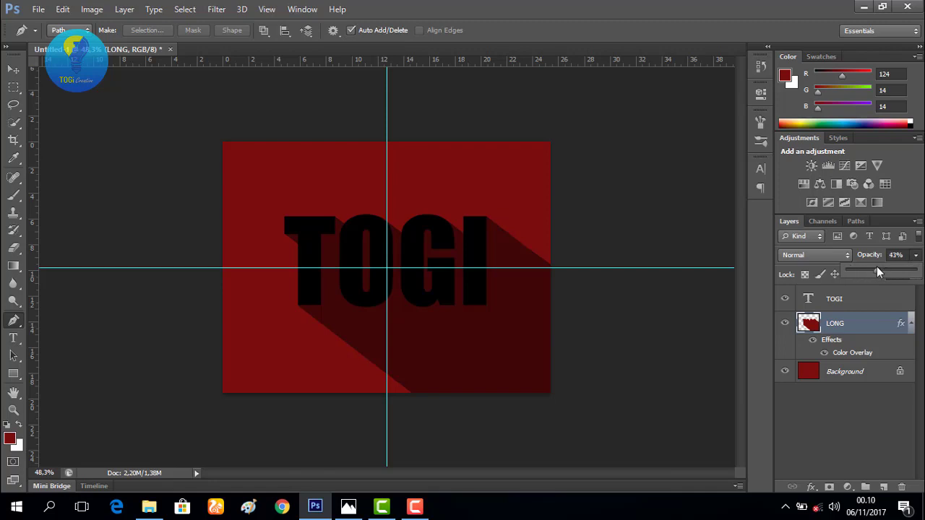
# Recolor the TOGI text to the muted red 944b4b
pyautogui.click(842, 307)
pyautogui.click(840, 298)
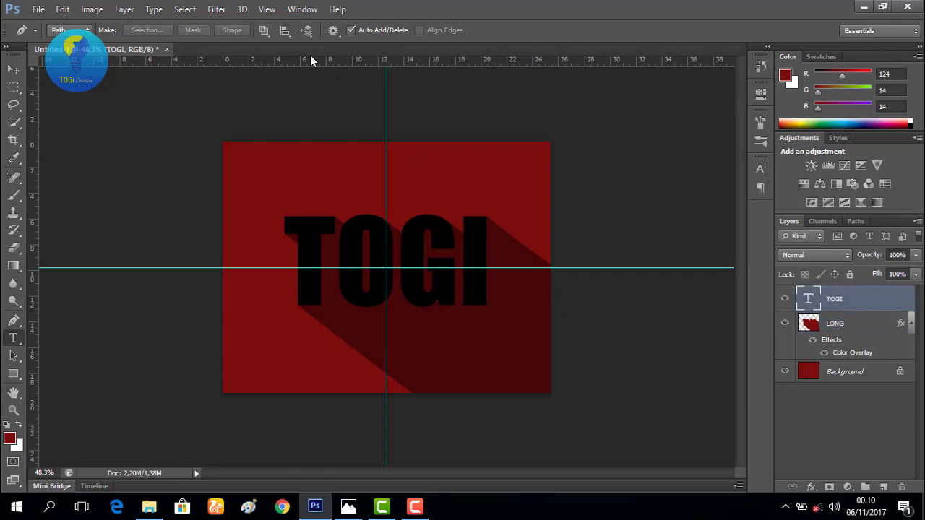
pyautogui.click(13, 338)
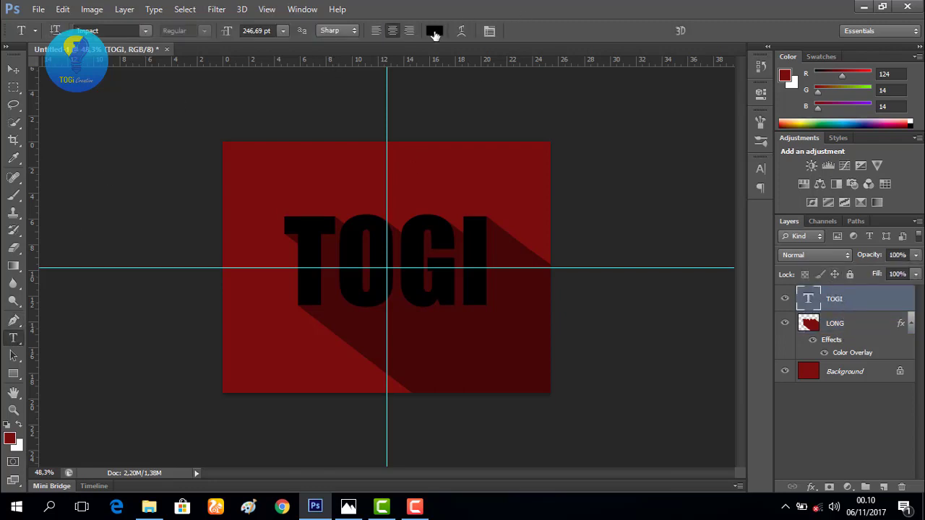
pyautogui.click(435, 32)
pyautogui.click(631, 242)
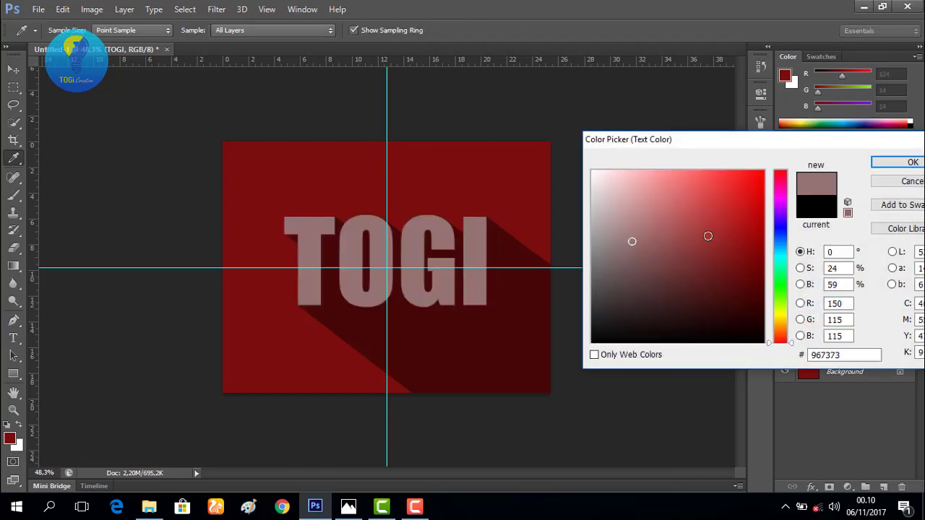
pyautogui.click(676, 243)
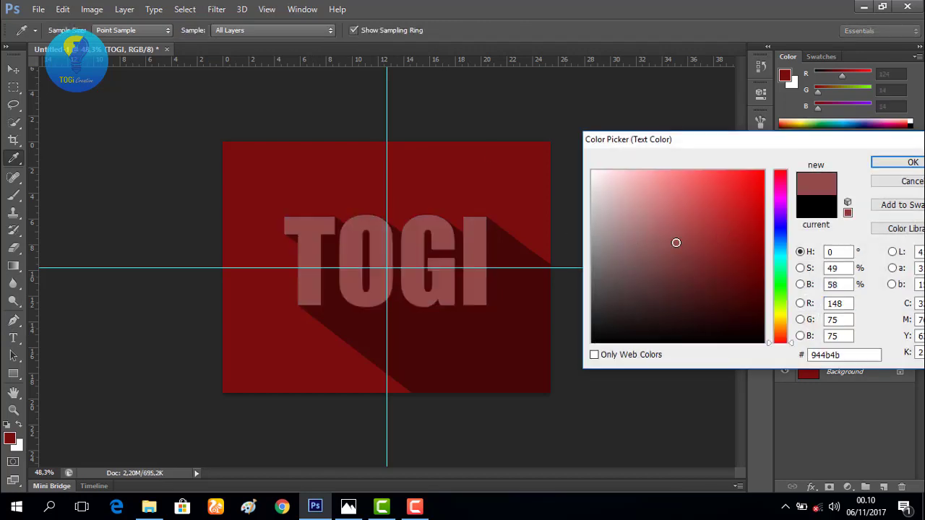
pyautogui.click(885, 163)
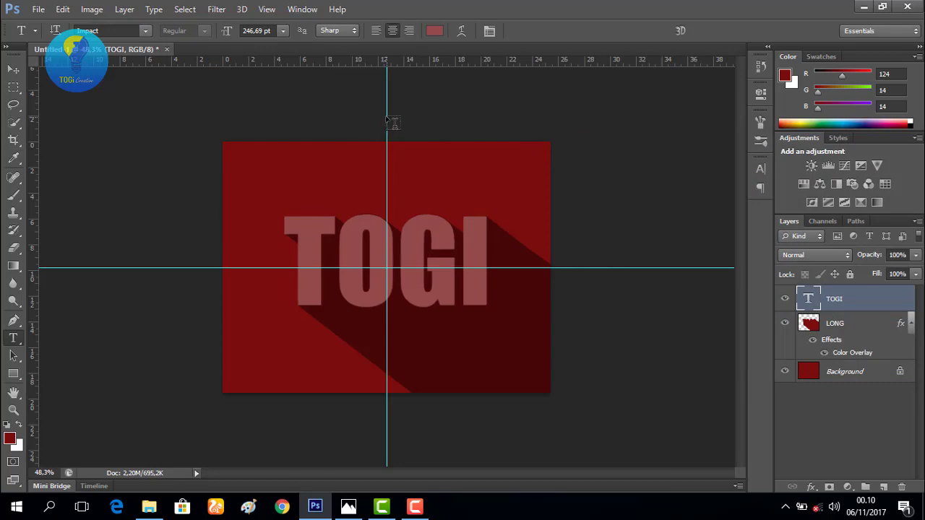
# Remove the vertical and horizontal guides from the canvas, and deselect all layers
pyautogui.click(13, 69)
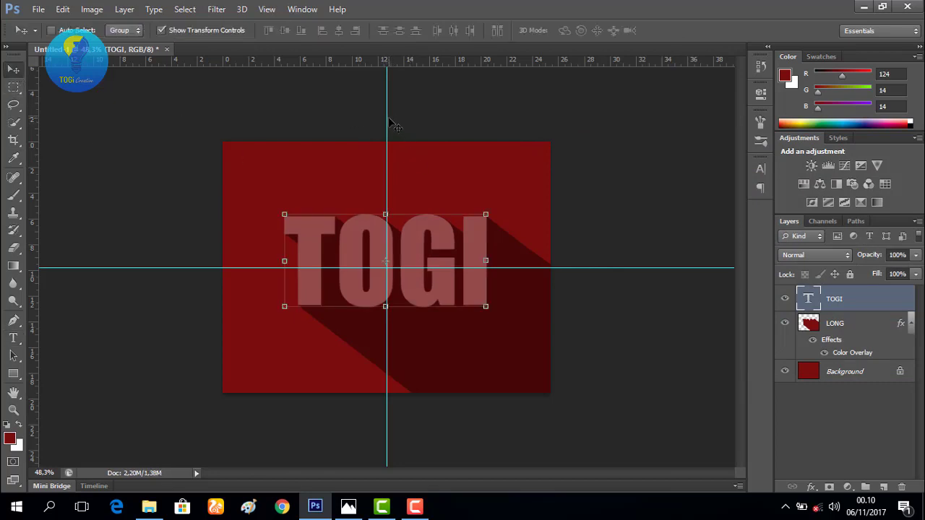
pyautogui.moveTo(388, 124); pyautogui.dragTo(19, 127)
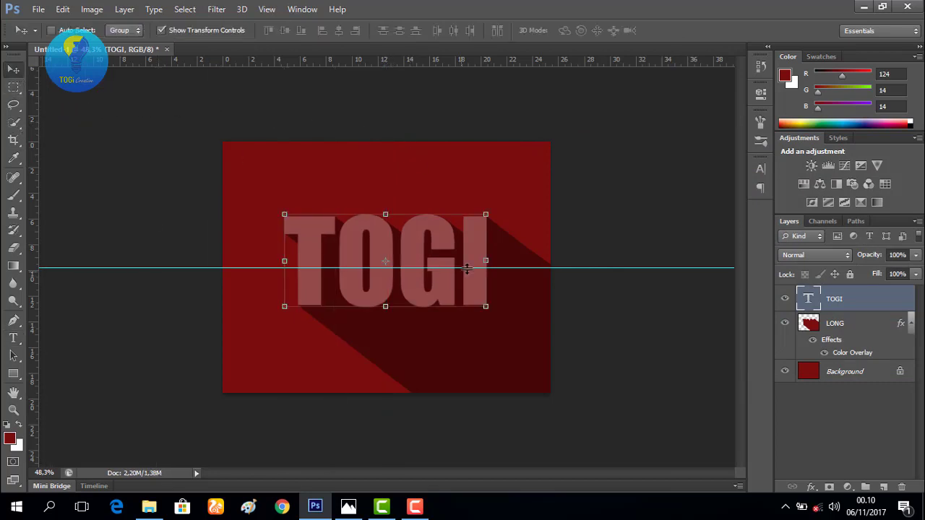
pyautogui.moveTo(477, 243); pyautogui.dragTo(477, 58)
pyautogui.click(870, 397)
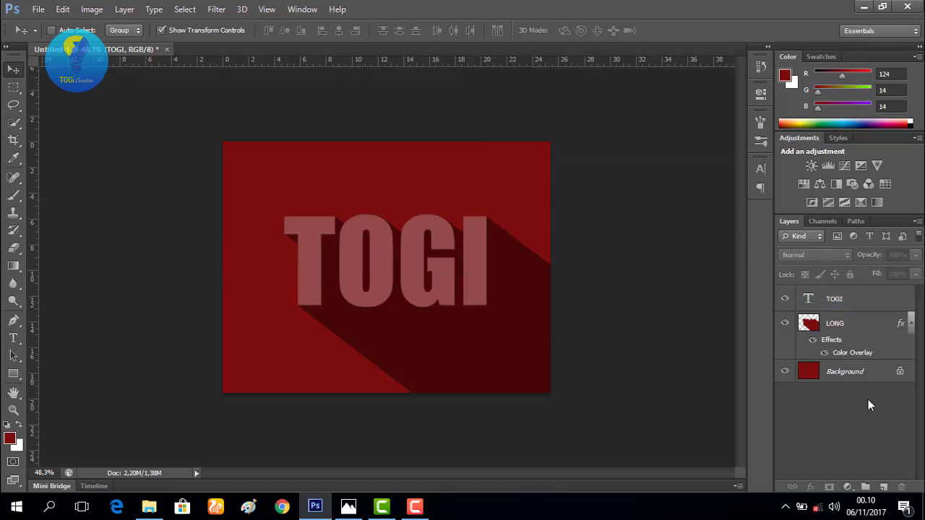
# Recolor the TOGI text to the light grey d7d5d5
pyautogui.scroll(-2, 403, 289)
pyautogui.scroll(3, 403, 289)
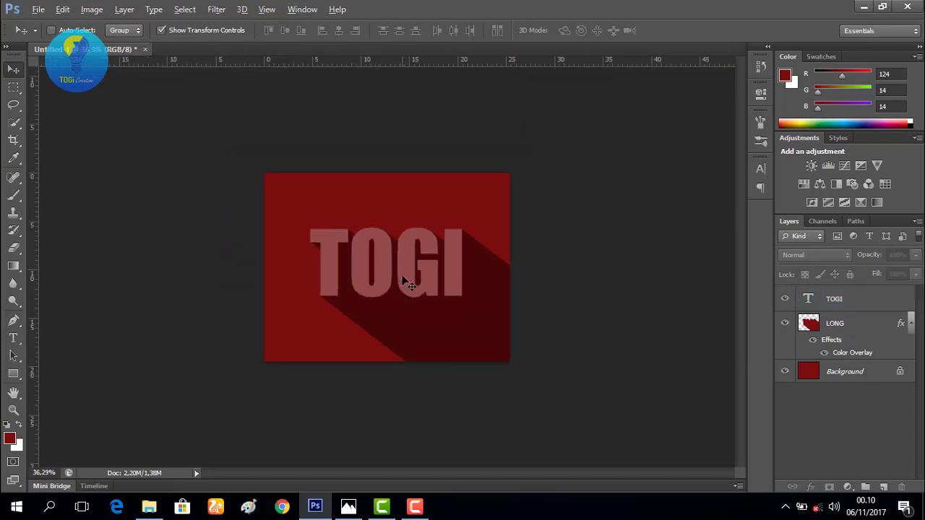
pyautogui.click(862, 302)
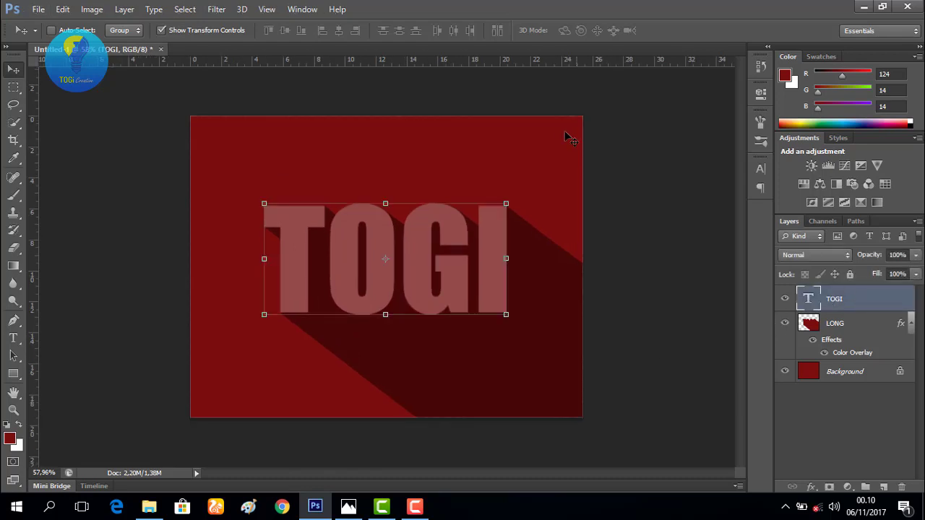
pyautogui.press('t')
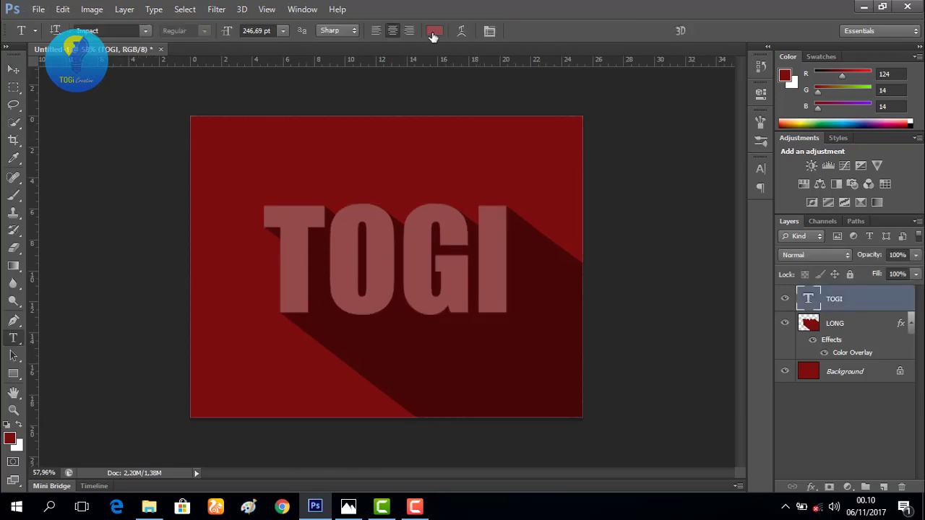
pyautogui.click(433, 31)
pyautogui.click(592, 176)
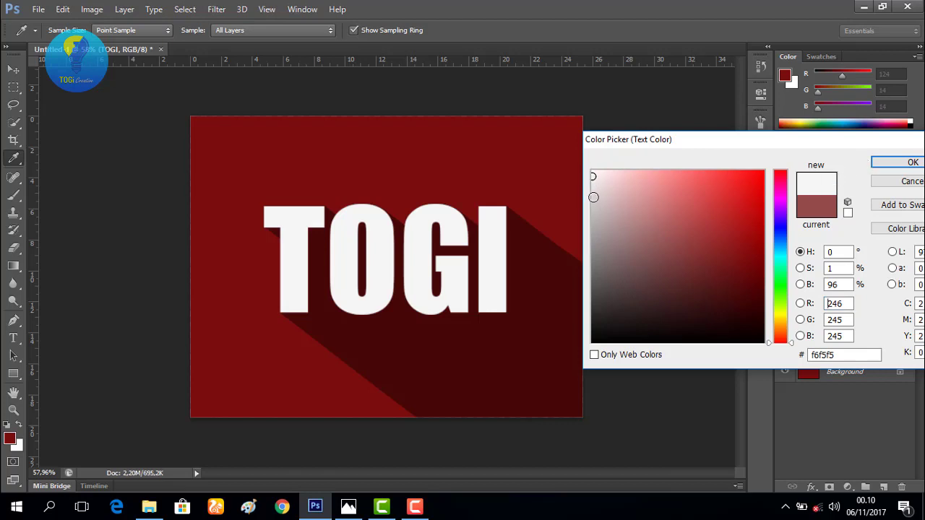
pyautogui.click(594, 198)
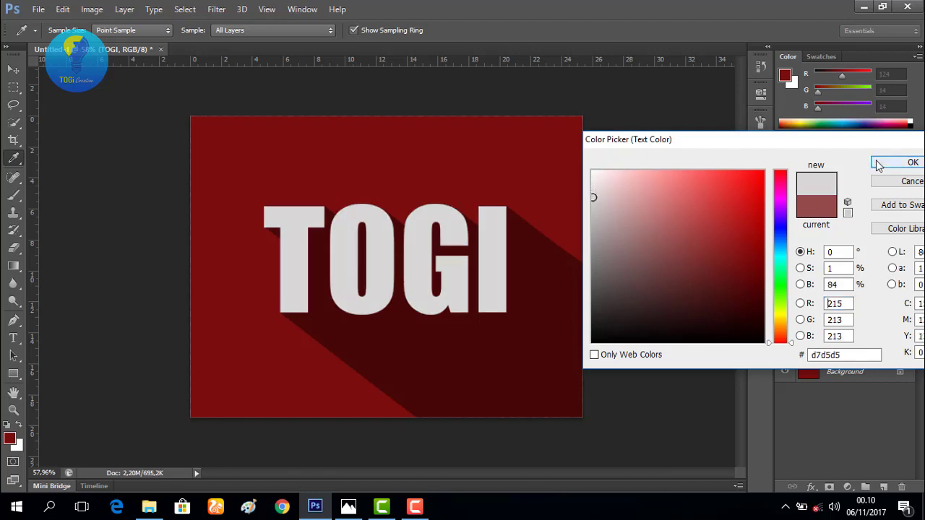
pyautogui.click(901, 162)
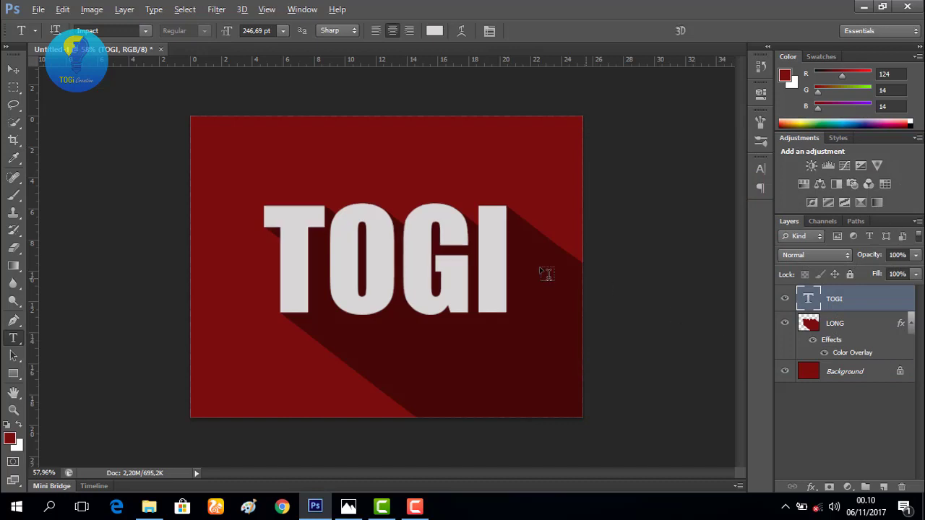
# Examine the letter edges and the shadow's upper-right diagonal up close, and review the whole long-shadow composition
pyautogui.scroll(-2, 416, 230)
pyautogui.scroll(3, 417, 243)
pyautogui.press('alt')
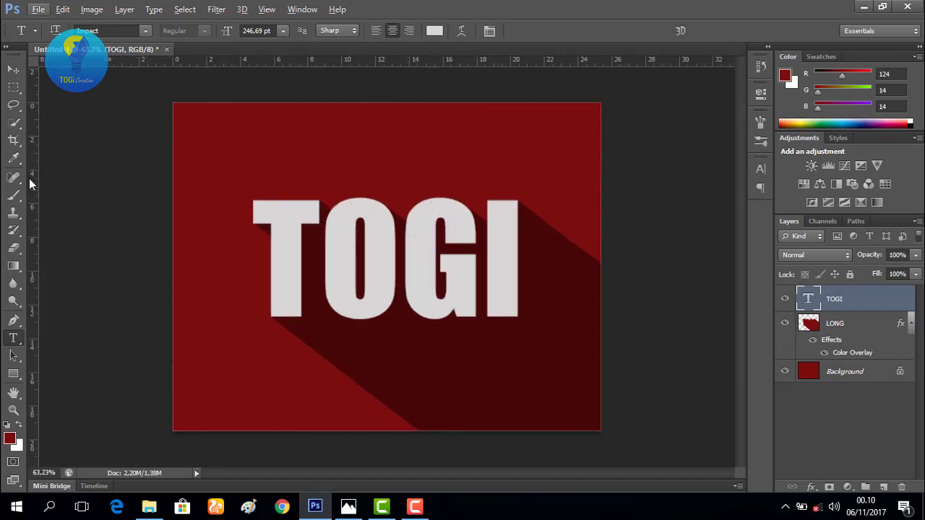
pyautogui.click(13, 69)
pyautogui.click(854, 325)
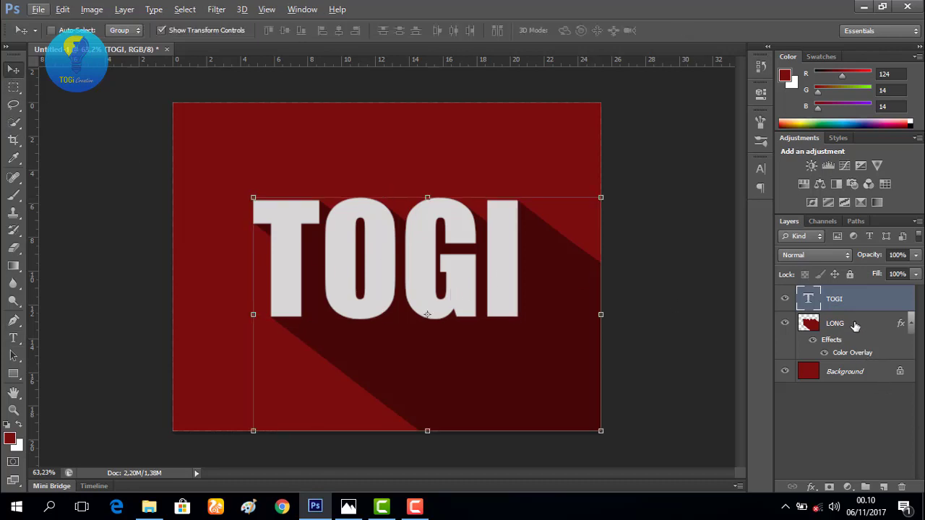
pyautogui.scroll(4, 555, 221)
pyautogui.scroll(2, 535, 171)
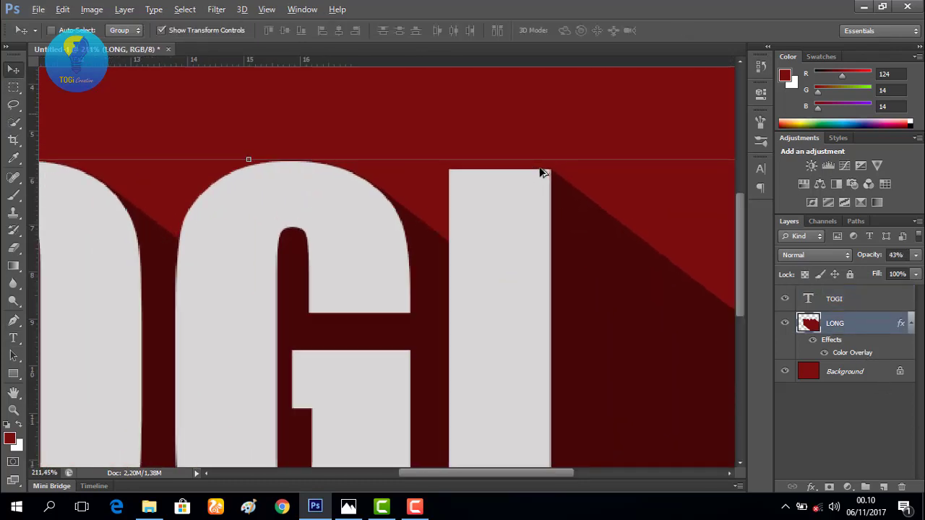
pyautogui.scroll(-1, 533, 176)
pyautogui.scroll(-2, 425, 208)
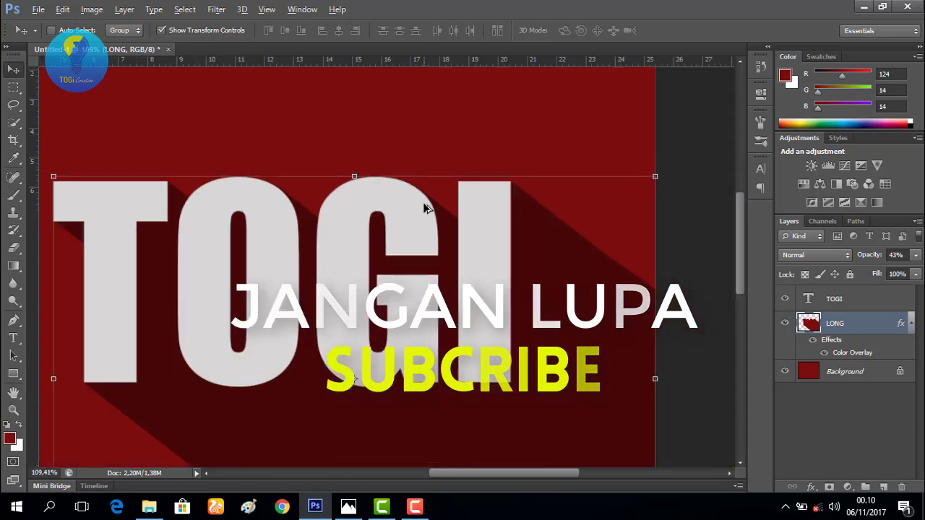
pyautogui.scroll(-2, 217, 259)
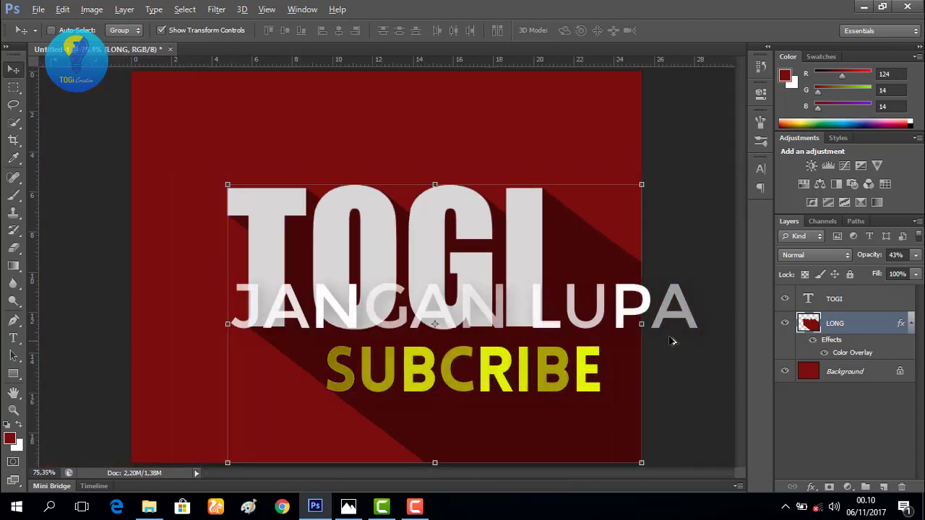
pyautogui.scroll(4, 657, 281)
pyautogui.scroll(1, 571, 231)
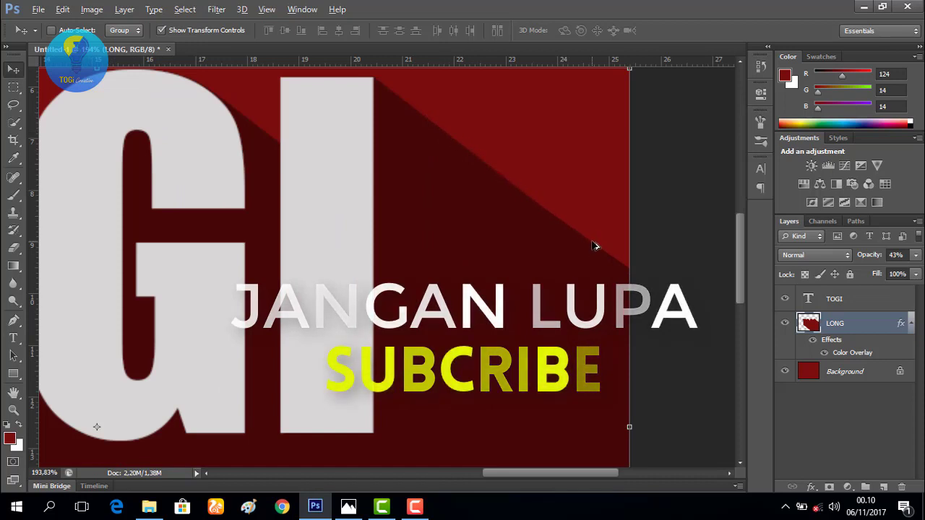
pyautogui.scroll(-6, 593, 260)
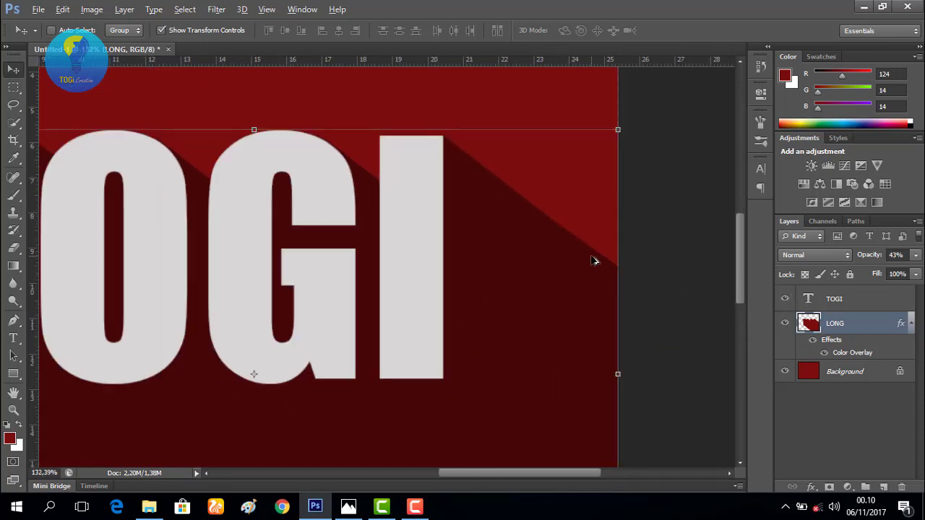
pyautogui.scroll(-1, 593, 260)
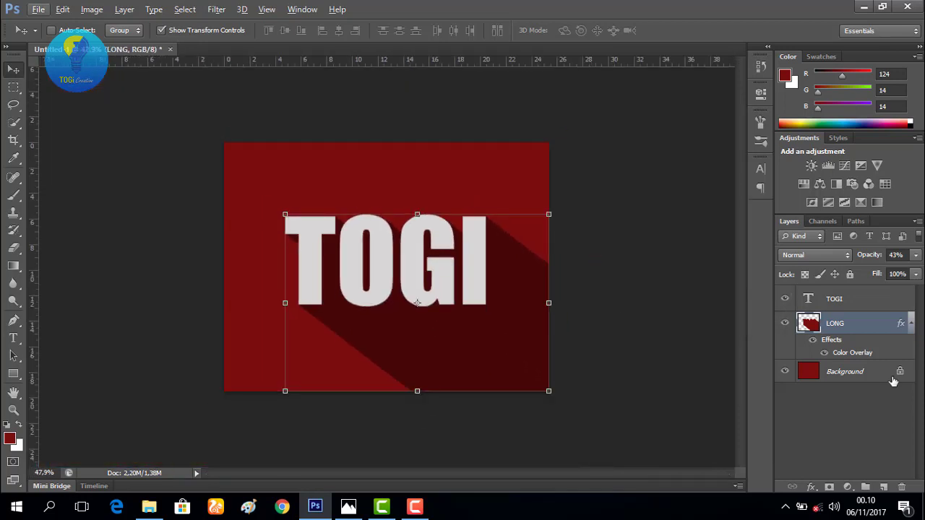
pyautogui.click(893, 381)
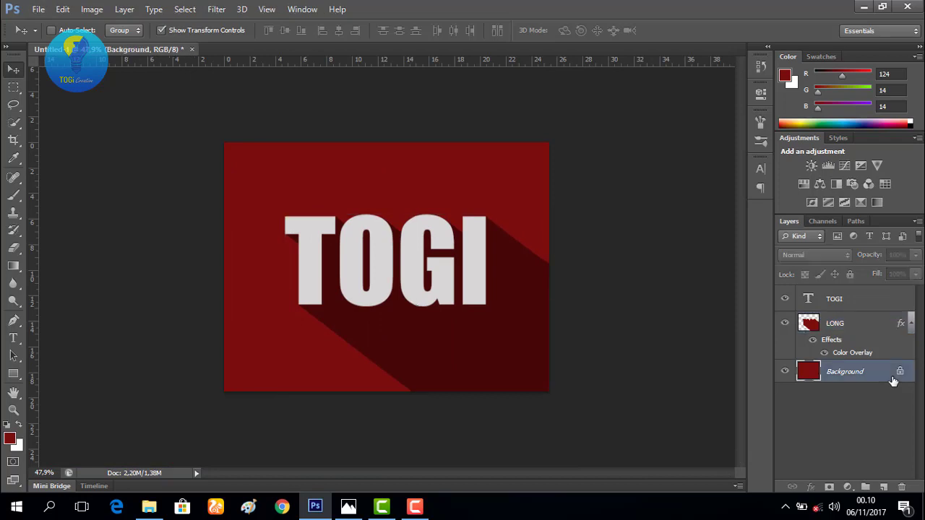